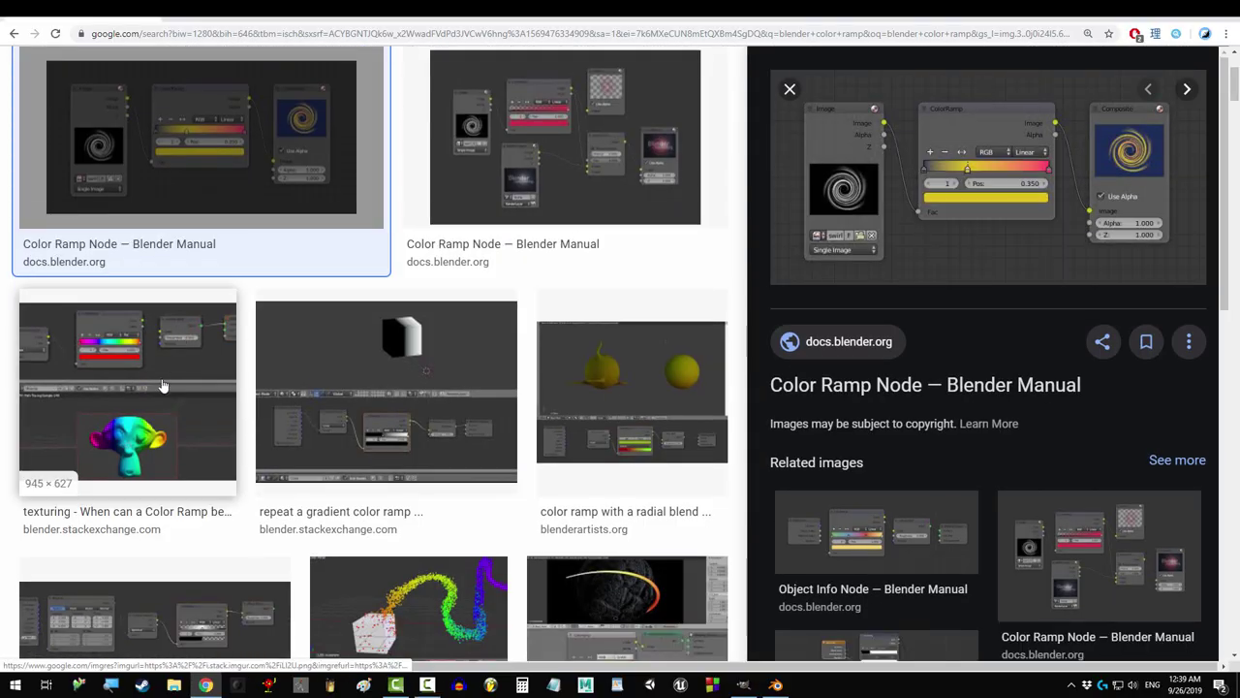
Step: Preview several Blender color ramp node images in the image search results
click(162, 386)
scroll(232, 392, down, 3)
click(198, 320)
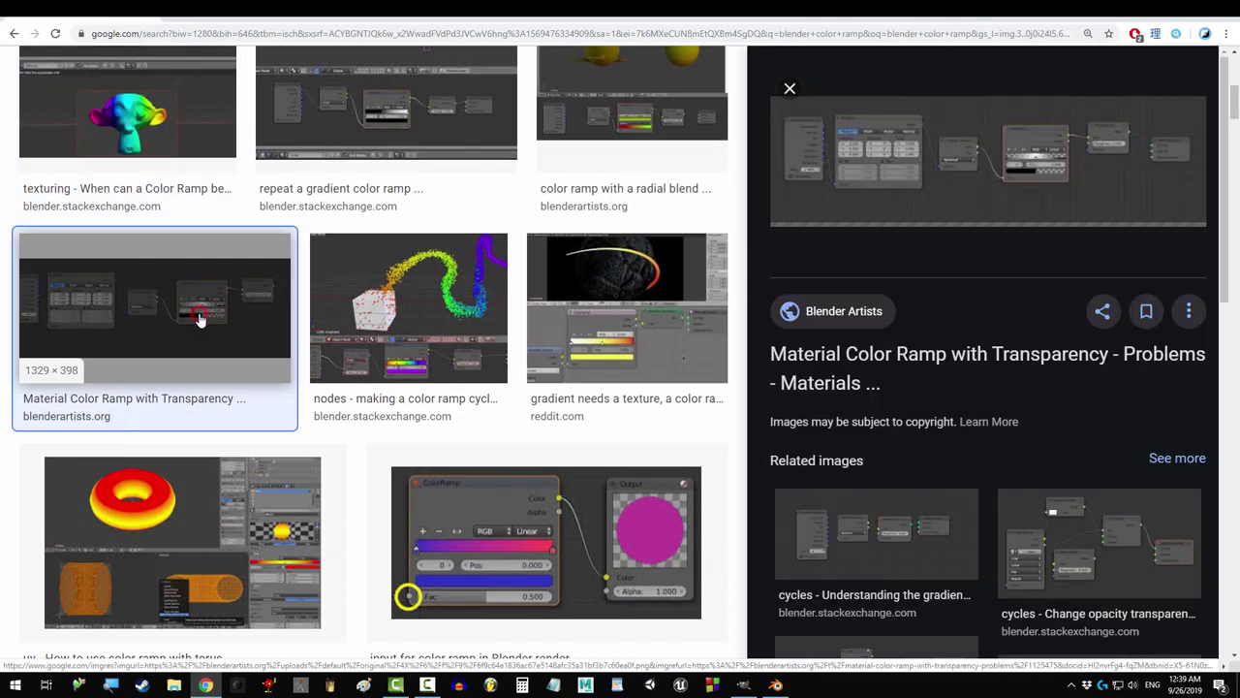
click(586, 325)
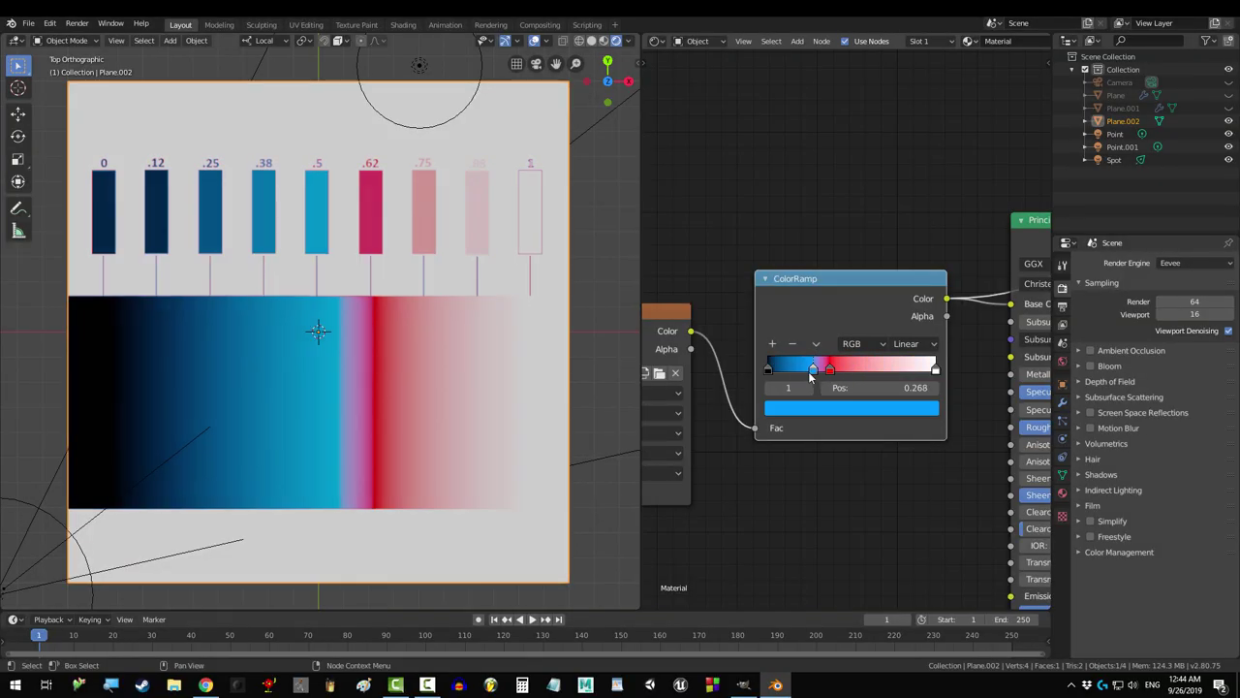
drag(808, 368, 795, 368)
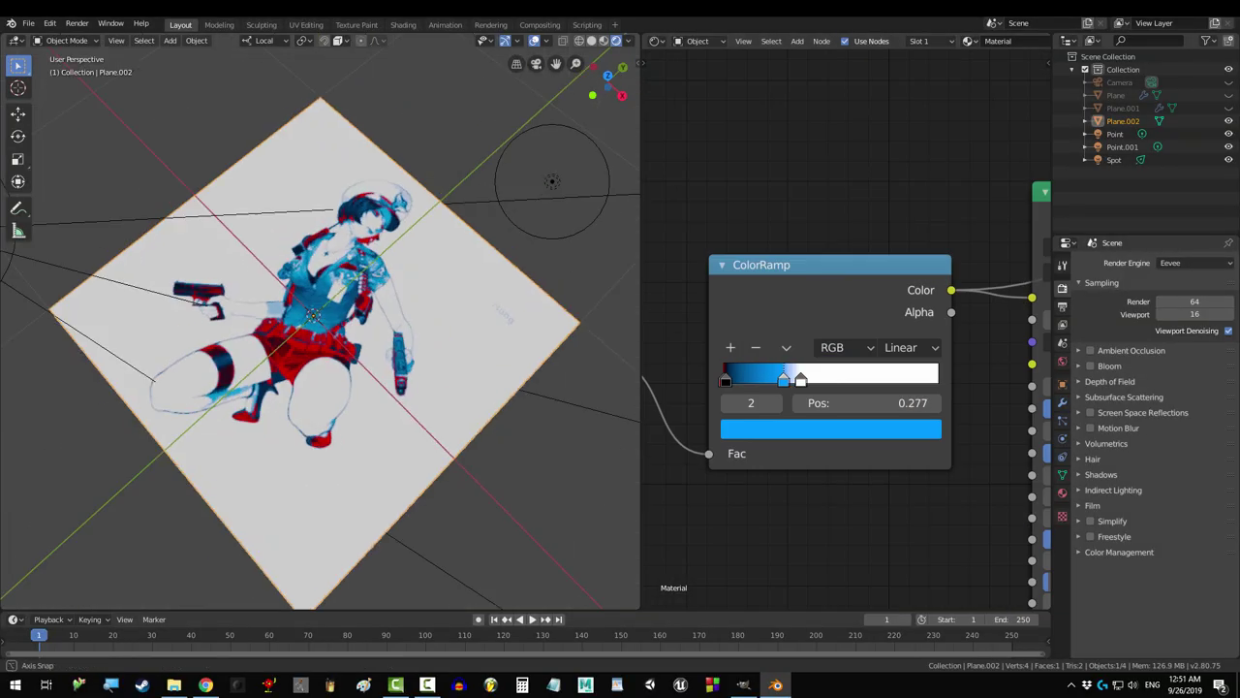
middle_drag(542, 320, 68, 358)
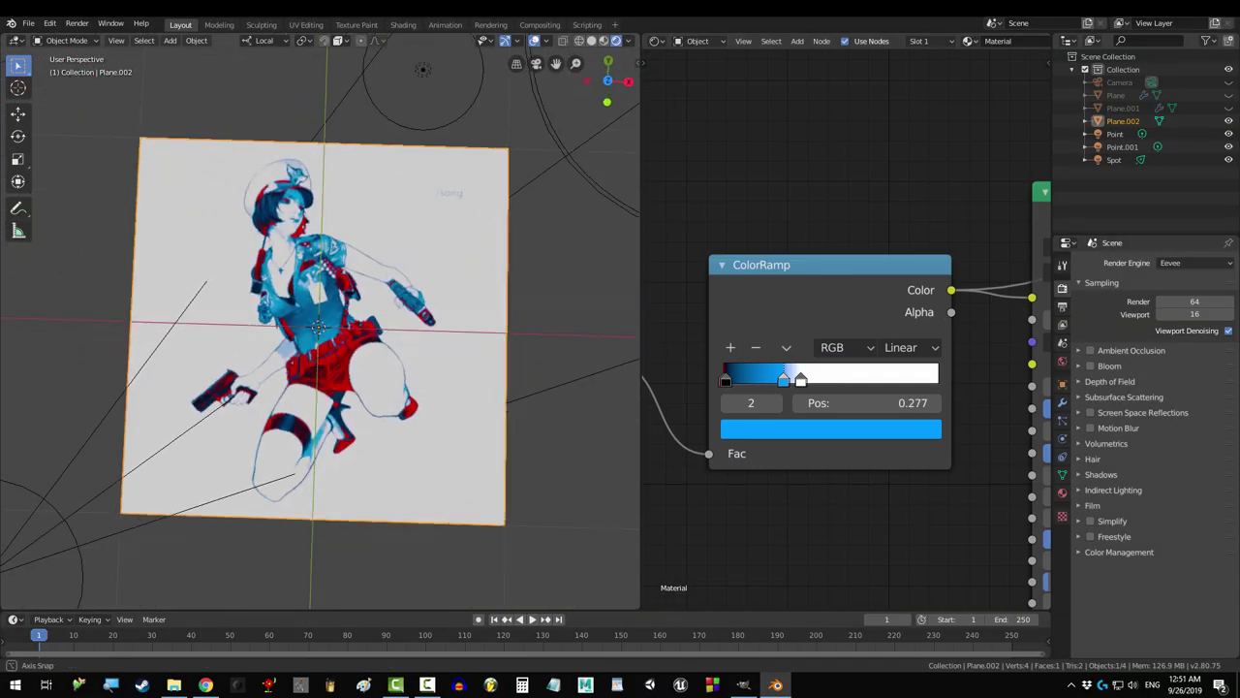
scroll(392, 312, up, 3)
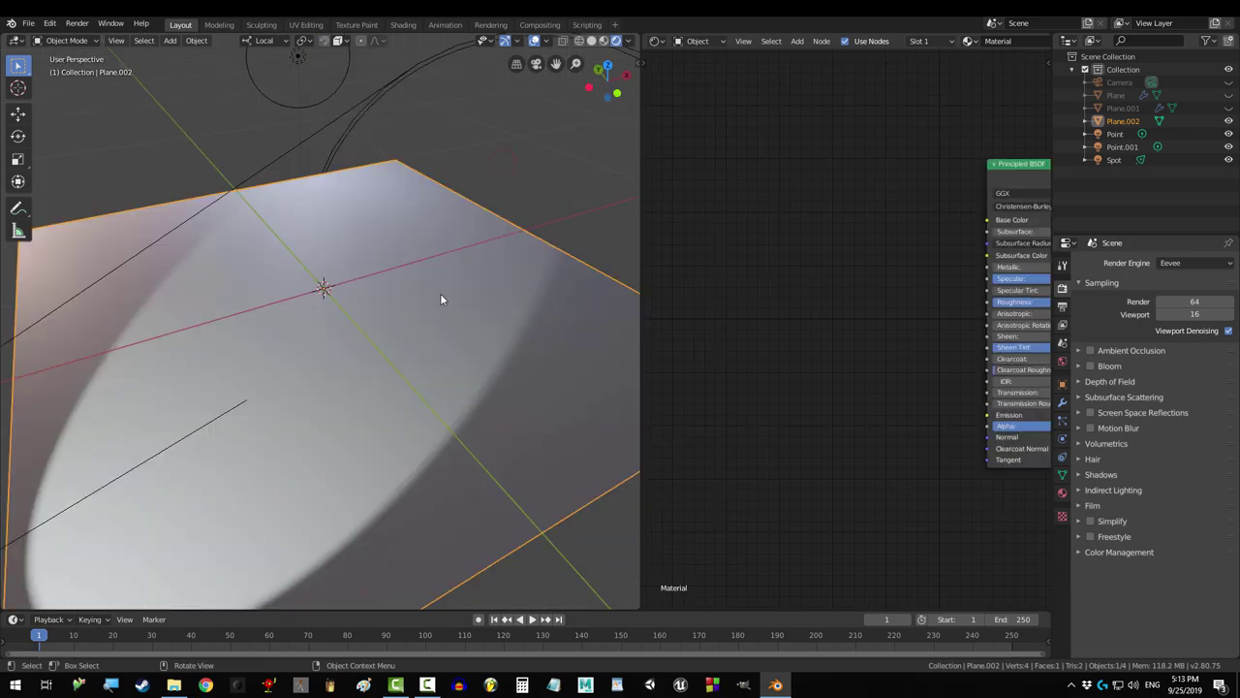
scroll(439, 330, down, 4)
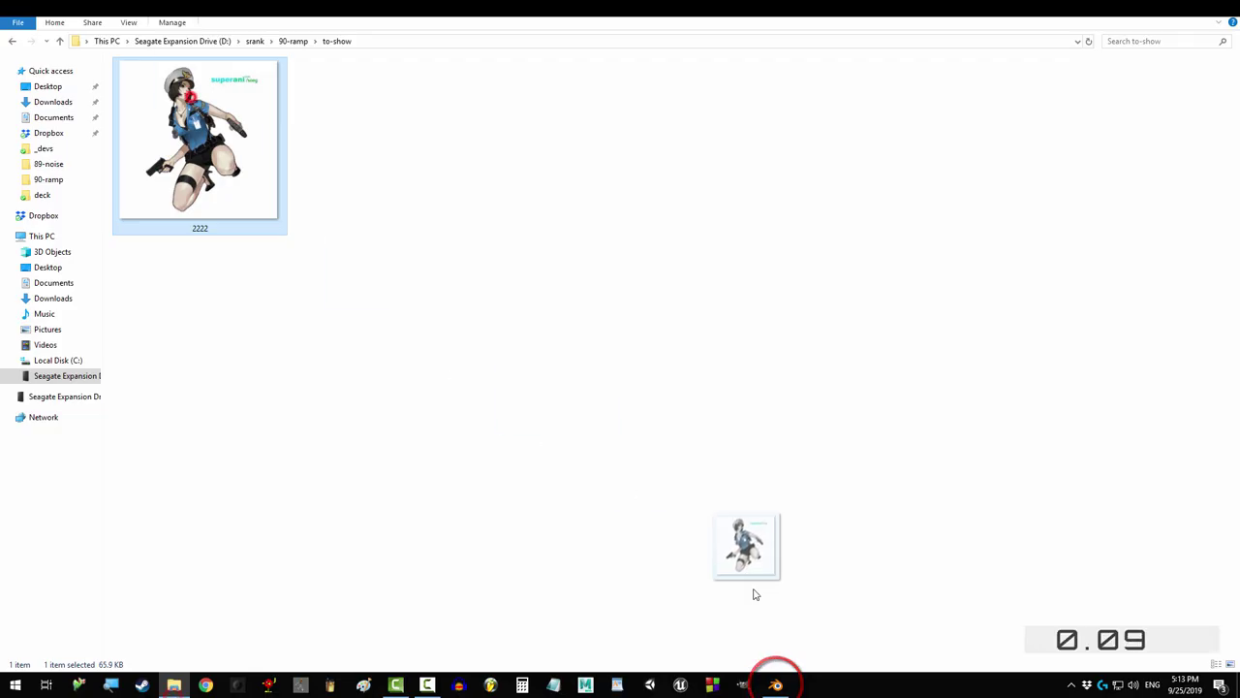
Step: Bring the image 2222 from the to-show folder into Blender's material nodes and connect its Color output to Base Color
drag(756, 594, 699, 254)
drag(804, 255, 767, 208)
Step: Add a ColorRamp node on the link between the 2222.jpg image texture and the Principled BSDF's Base Color
key(shift+a)
click(879, 279)
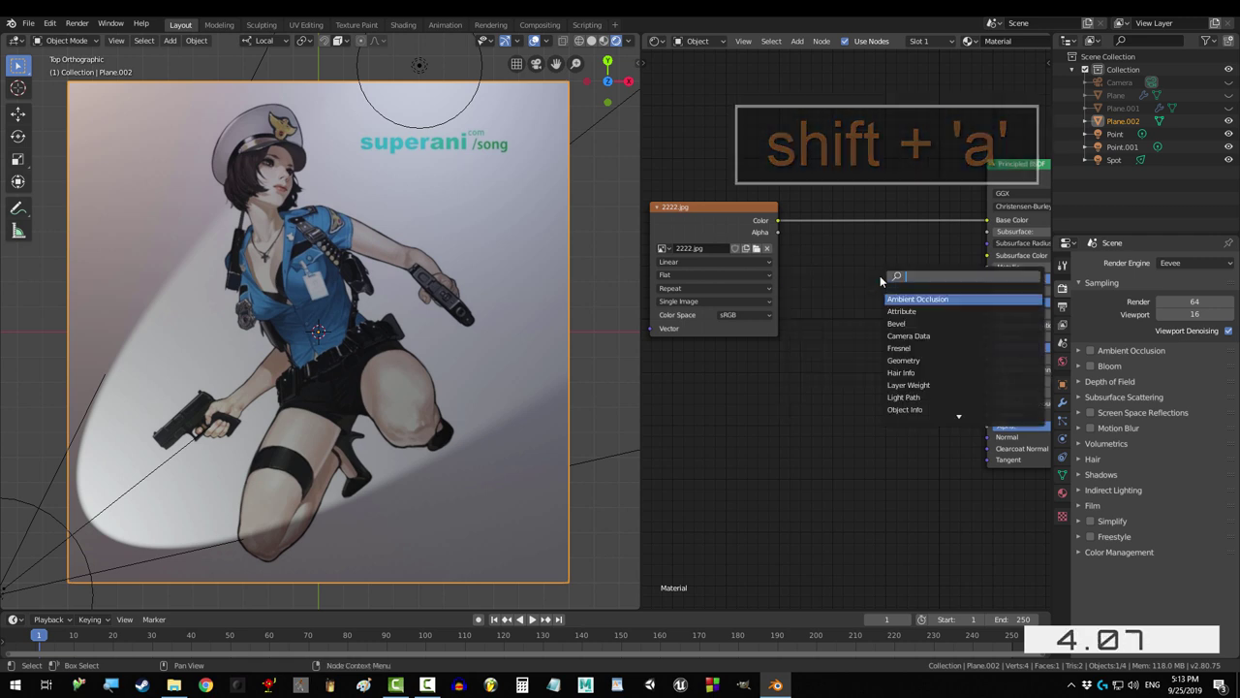
text(colorramp)
click(944, 299)
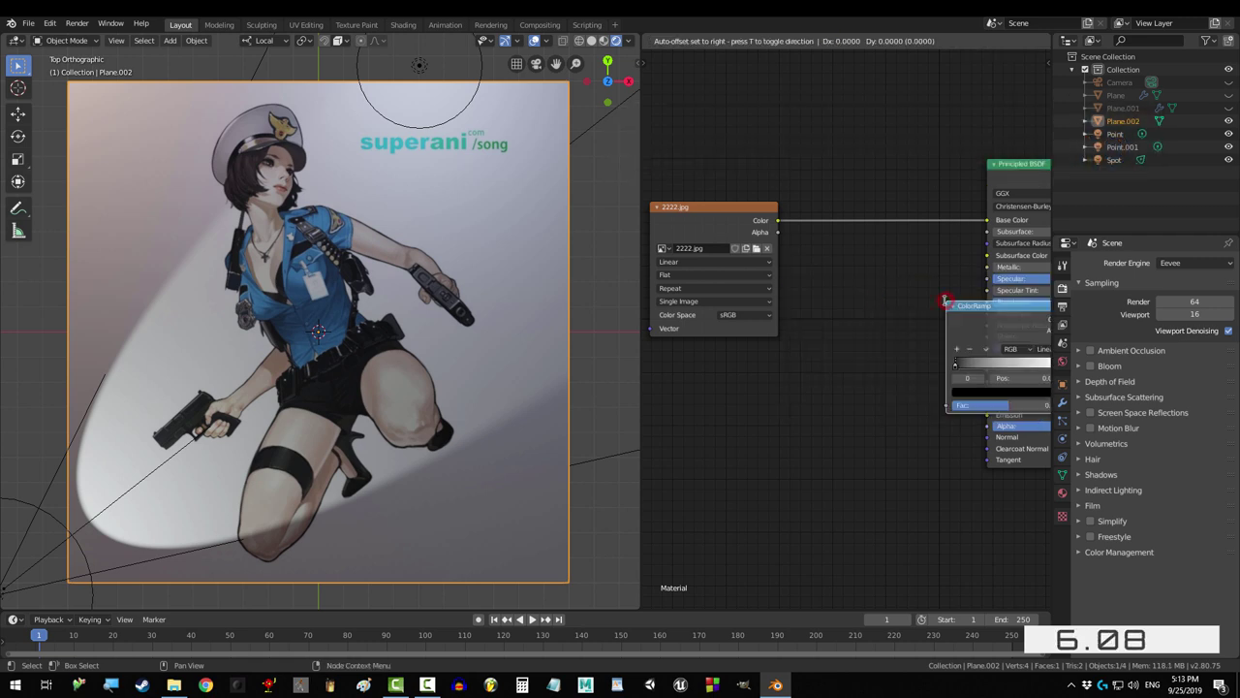
click(825, 202)
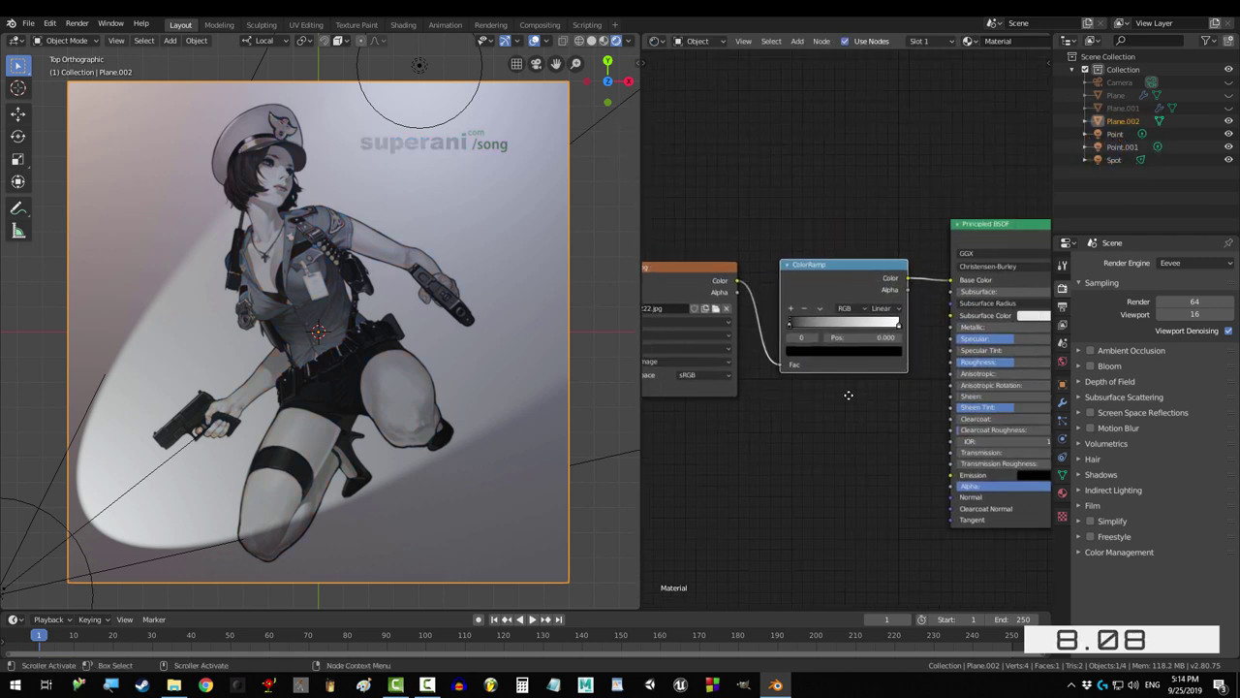
Step: Examine the black and white end stops of the ColorRamp and how they map to the image's dark and light areas
key(KP_Decimal)
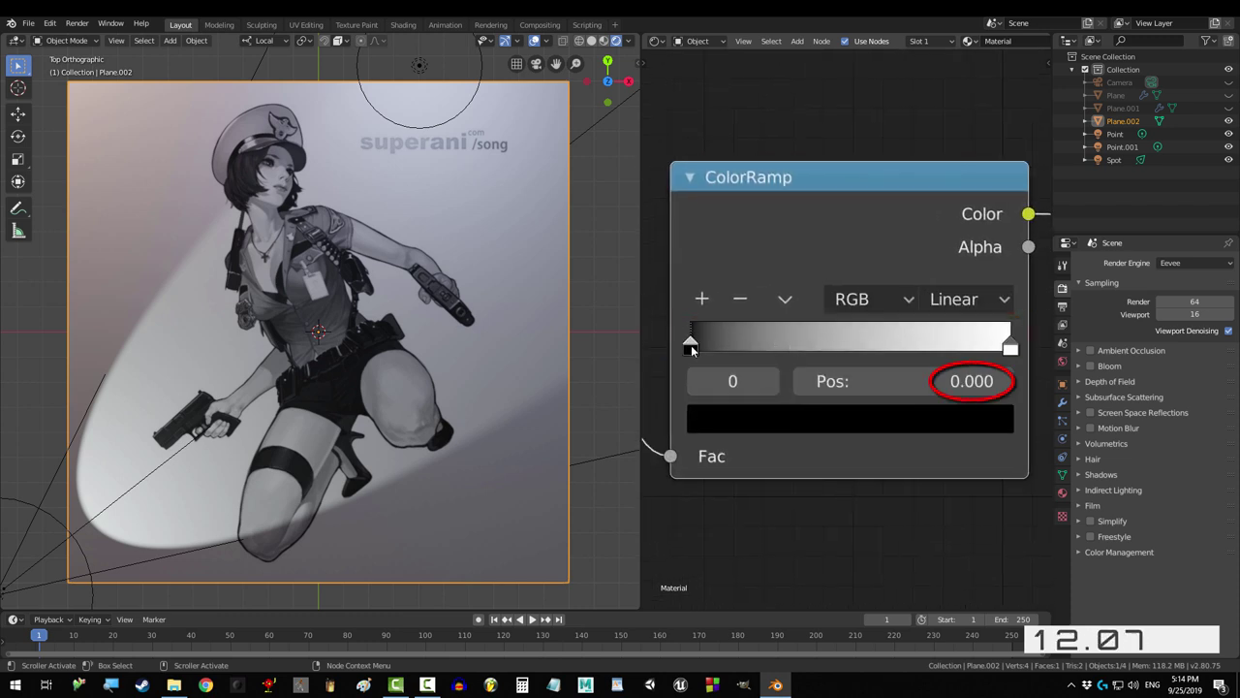
drag(690, 349, 587, 339)
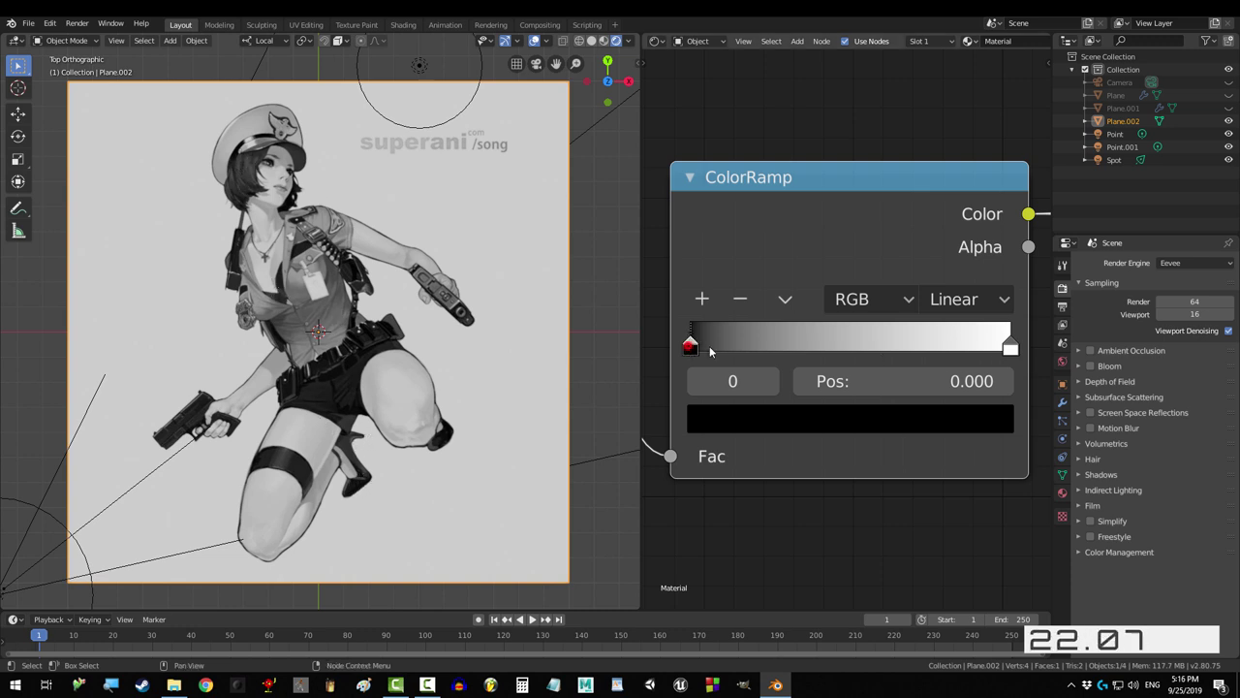
drag(709, 346, 575, 341)
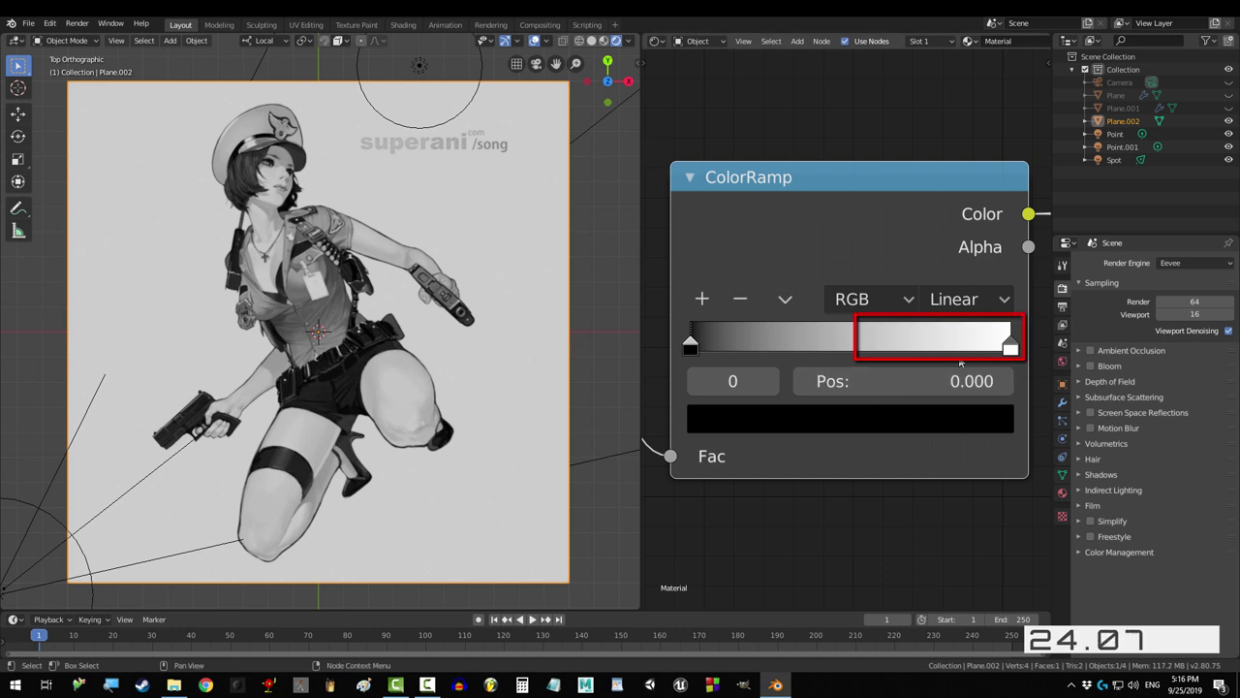
mouse_move(1011, 345)
mouse_down()
mouse_move(830, 356)
mouse_move(1020, 348)
mouse_up()
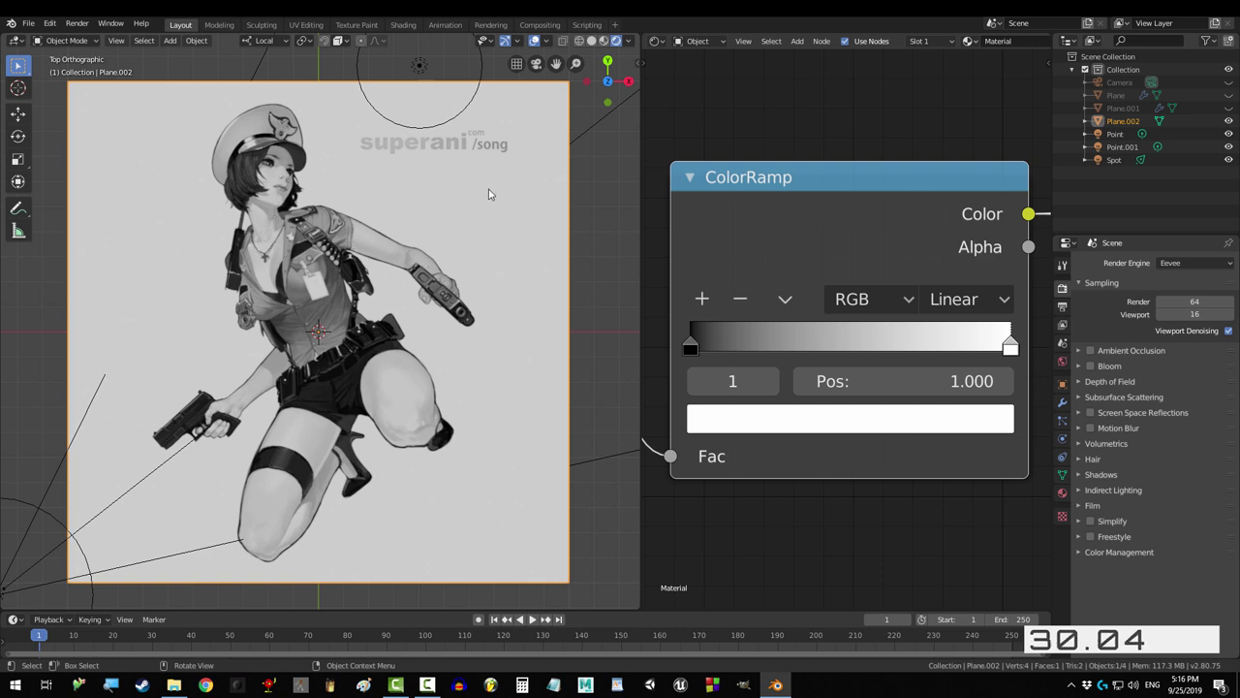
mouse_move(1009, 344)
mouse_down()
mouse_move(994, 356)
mouse_move(991, 345)
mouse_up()
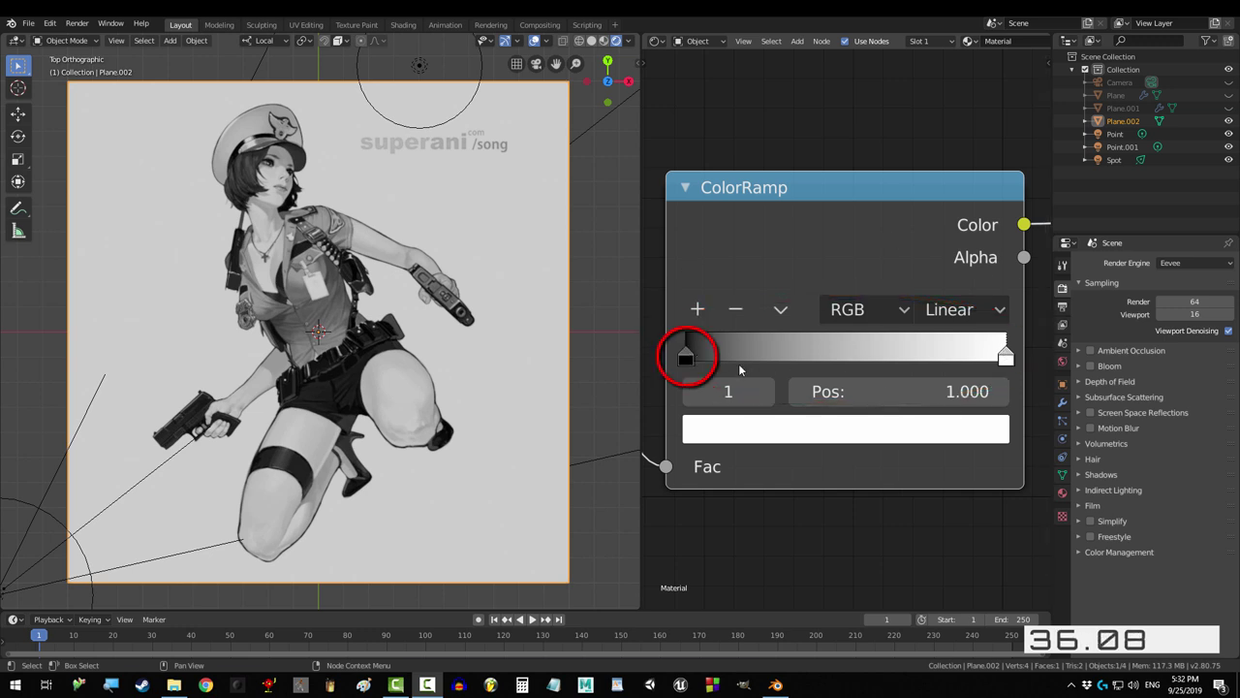
Step: Change the ColorRamp's black stop at position 0 to a bright, saturated red
click(686, 357)
scroll(834, 441, down, 5)
click(870, 400)
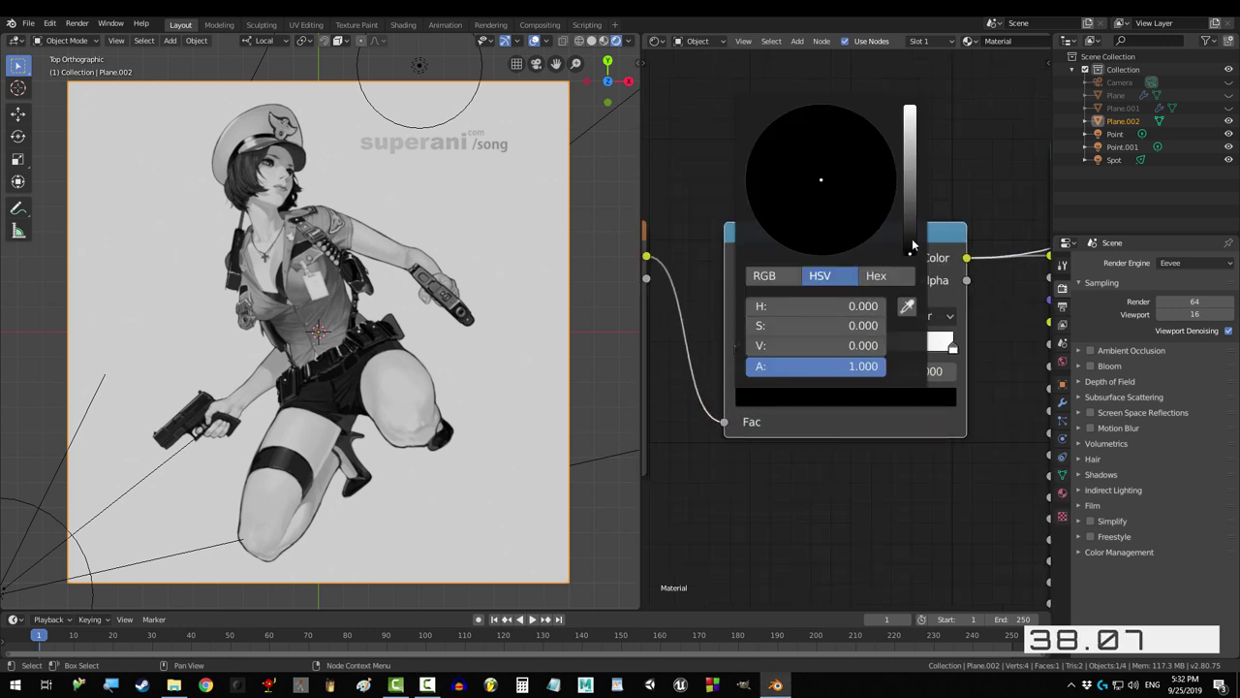
drag(912, 240, 910, 105)
click(821, 253)
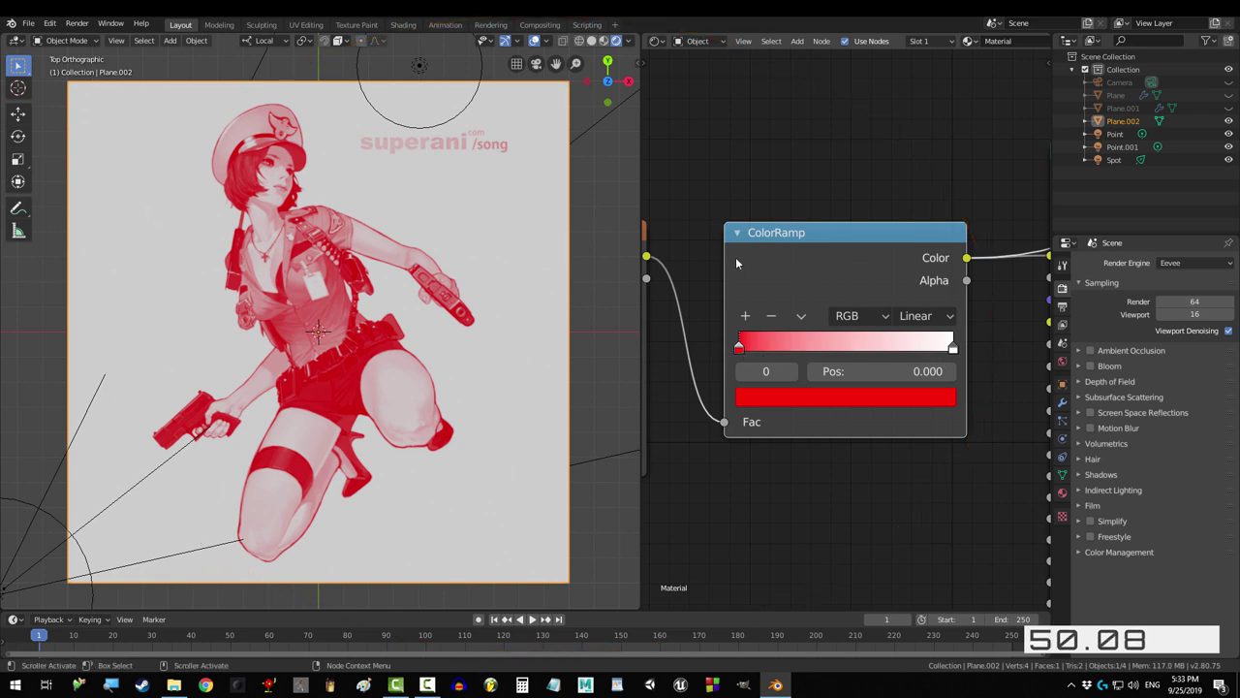
Step: Add a black stop between the ColorRamp's red and white stops and place it at position 0.027
click(746, 317)
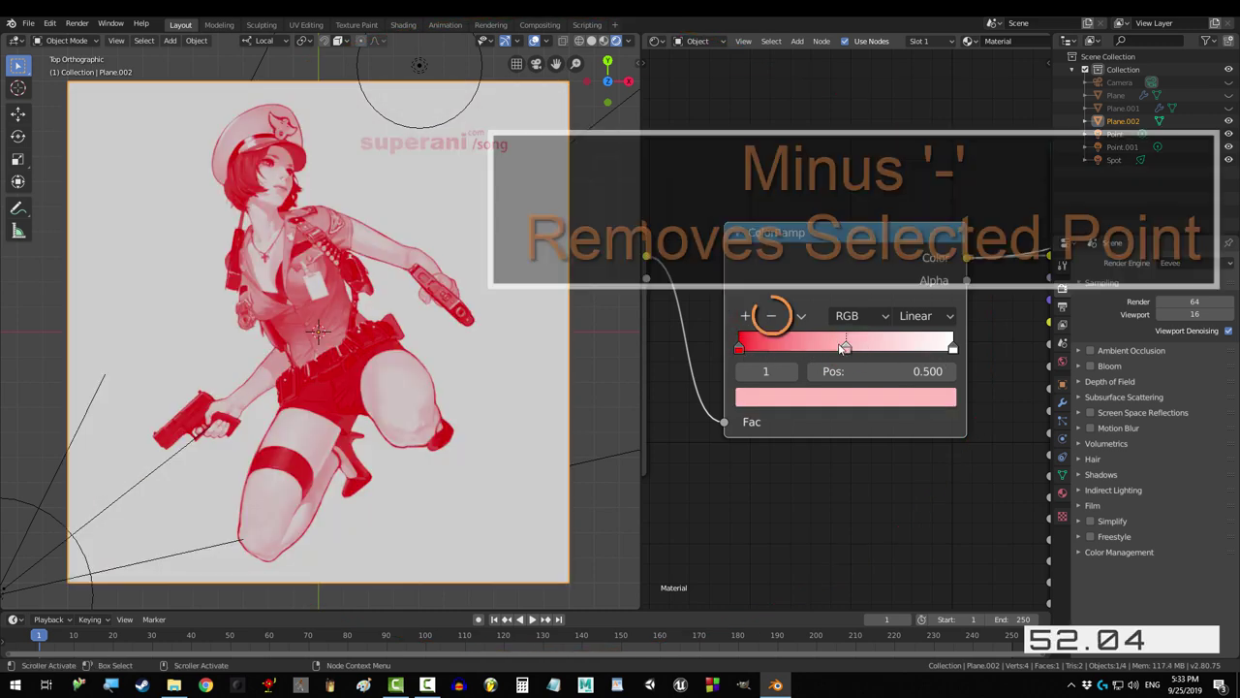
click(844, 397)
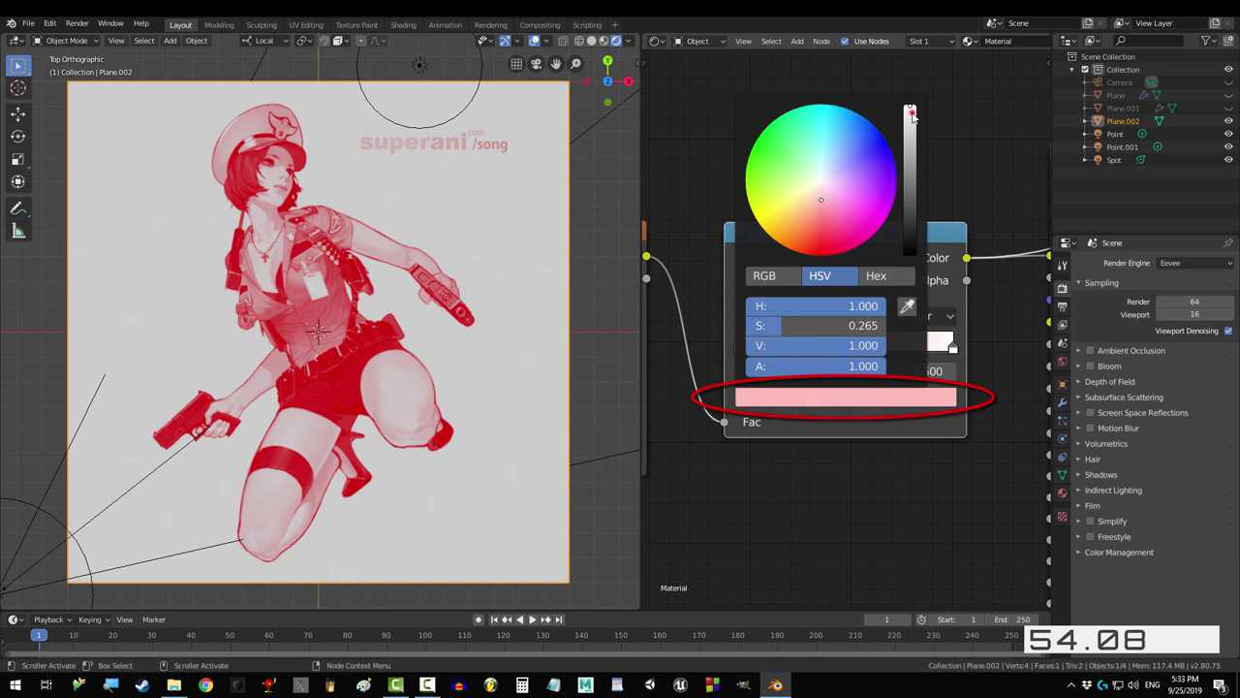
drag(911, 114, 911, 250)
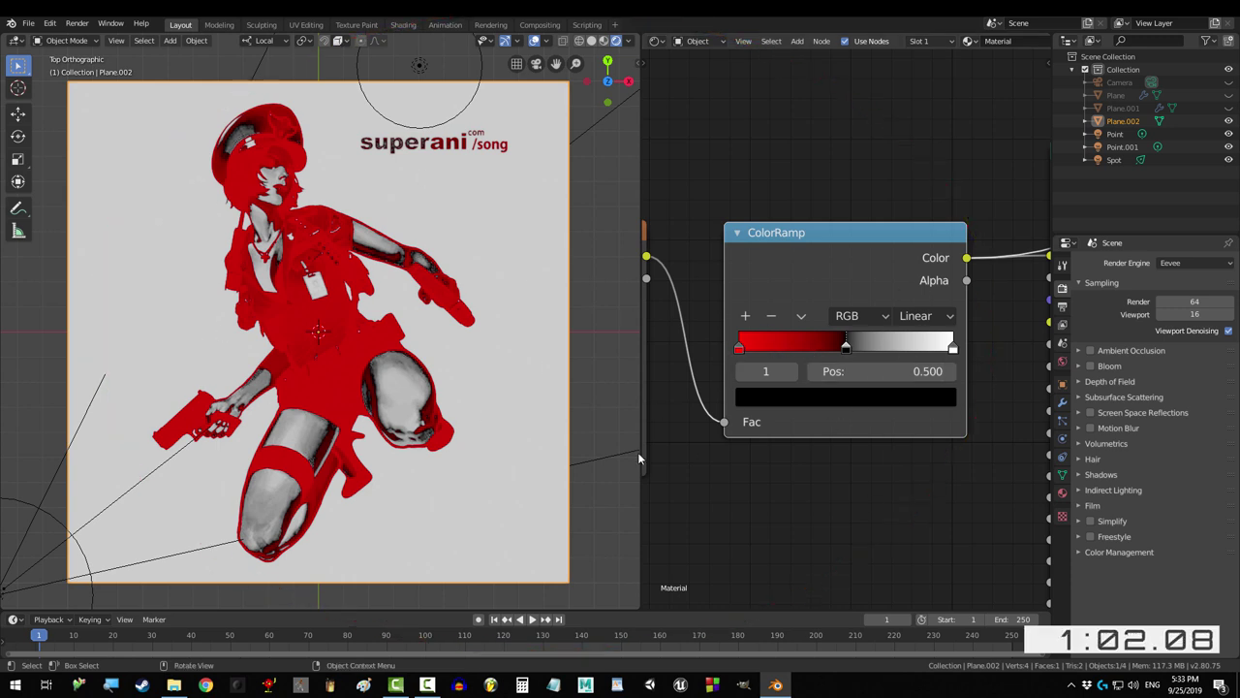
drag(846, 345, 738, 343)
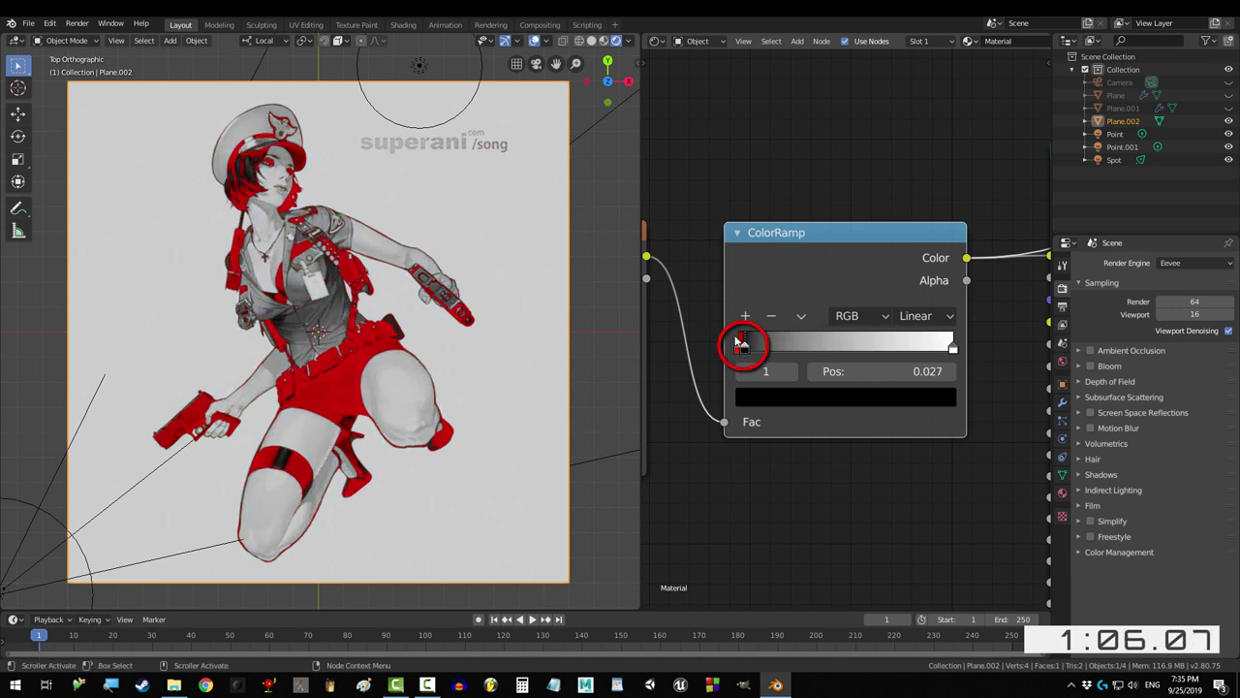
Step: Examine the red-to-black and black-to-white ranges of the ramp by selecting their stops in turn
click(739, 348)
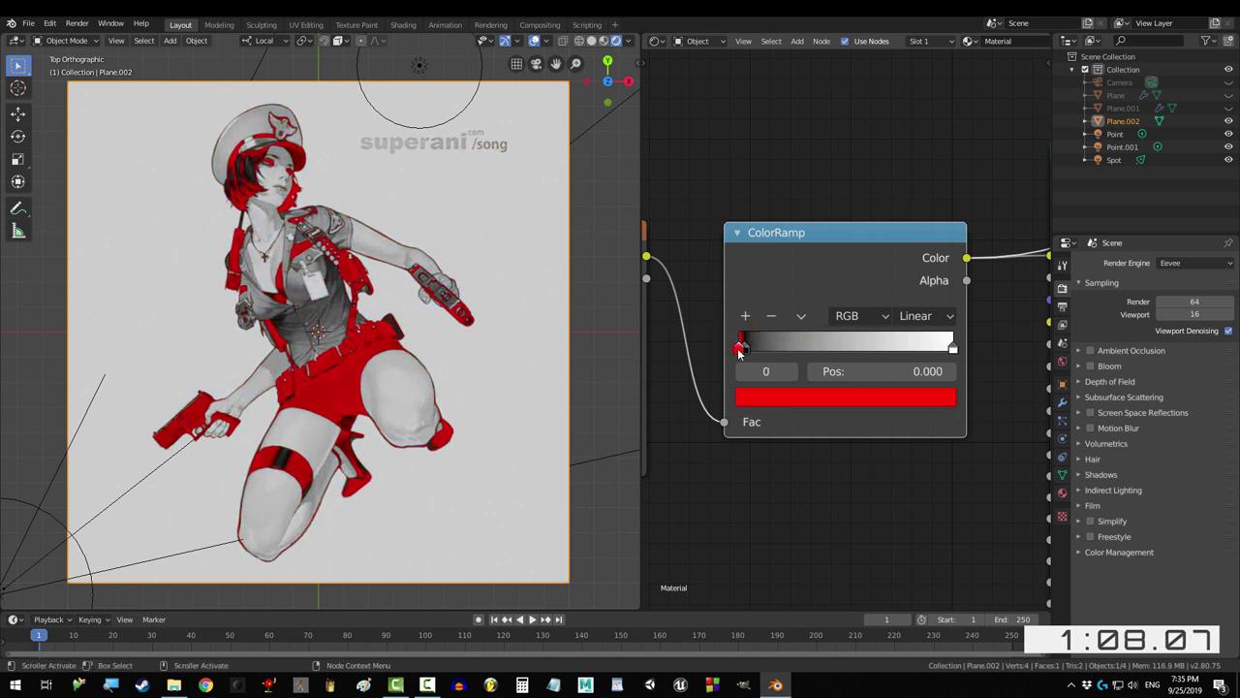
click(744, 351)
click(739, 348)
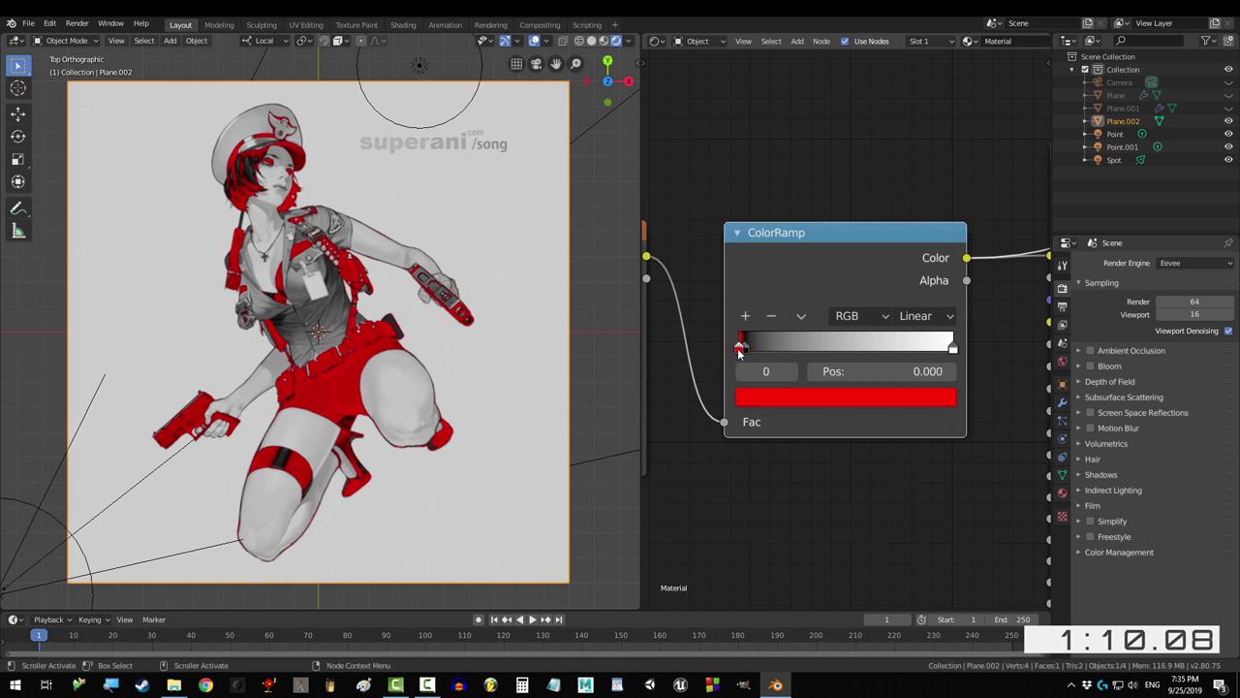
click(746, 351)
click(740, 349)
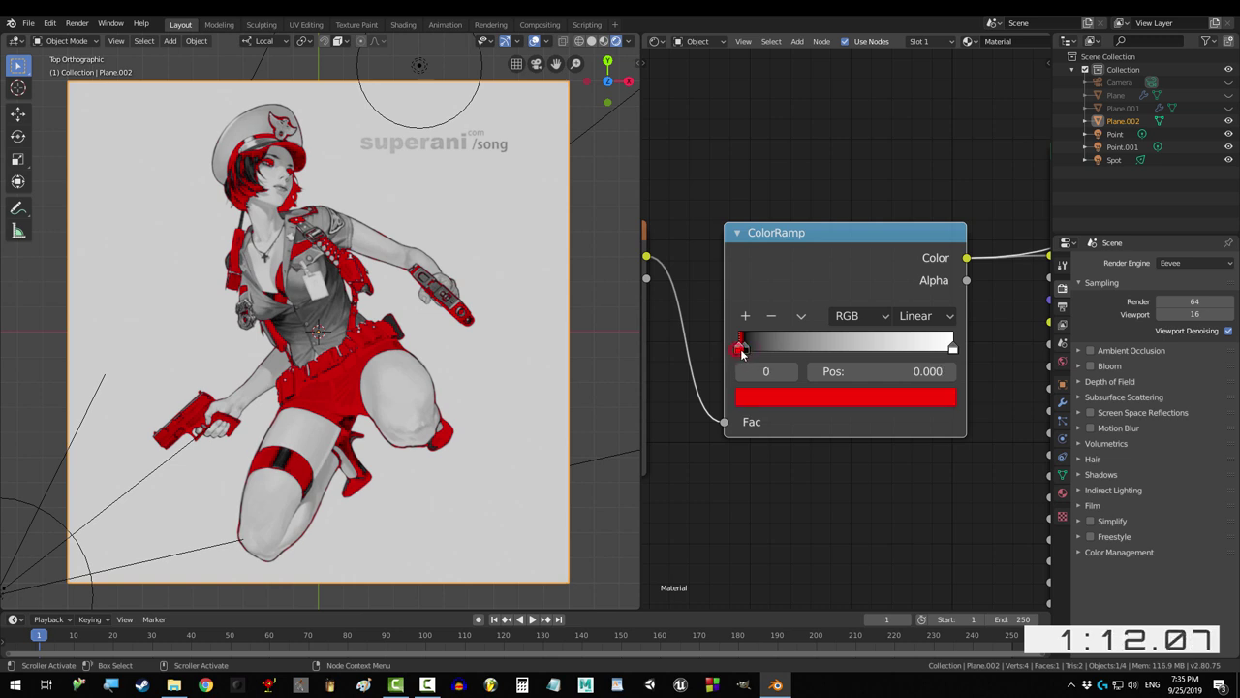
click(746, 351)
click(950, 350)
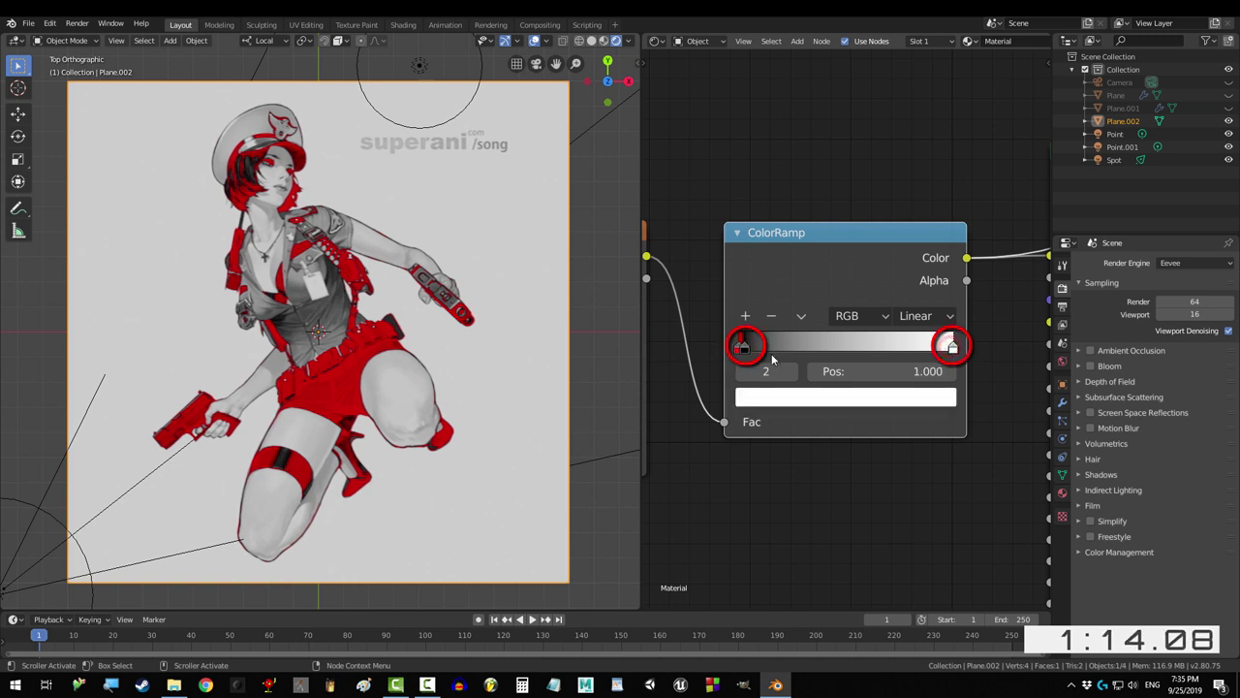
click(747, 352)
click(953, 348)
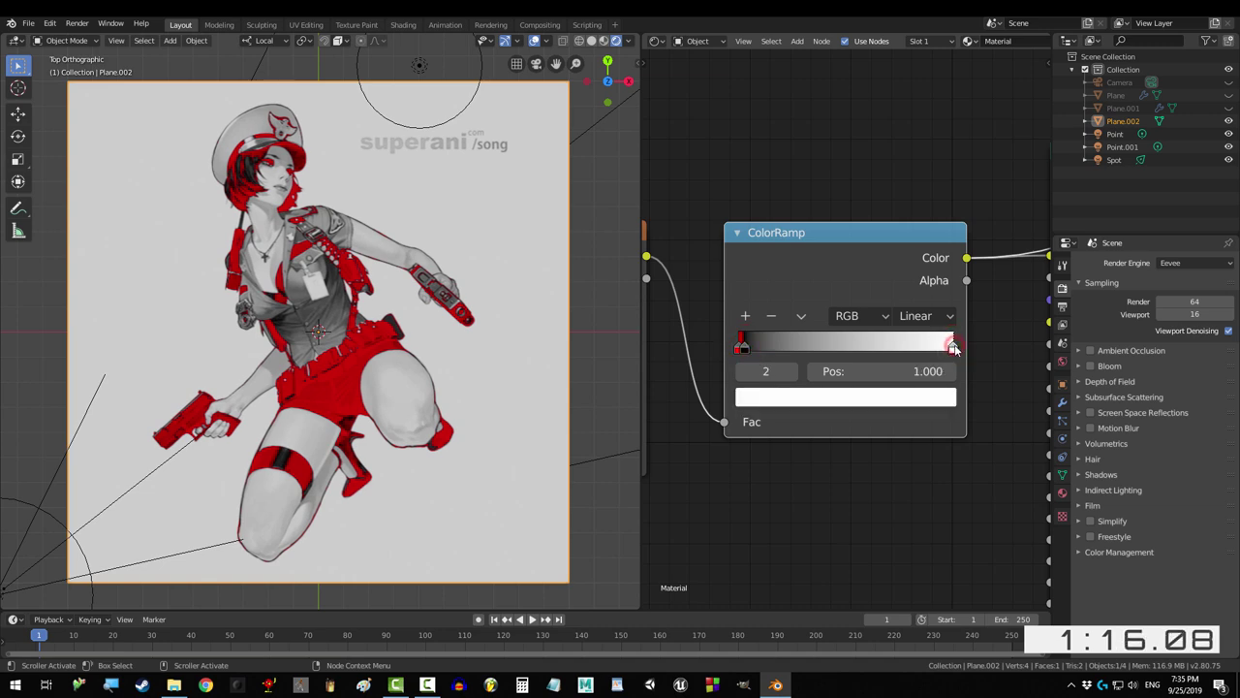
click(746, 353)
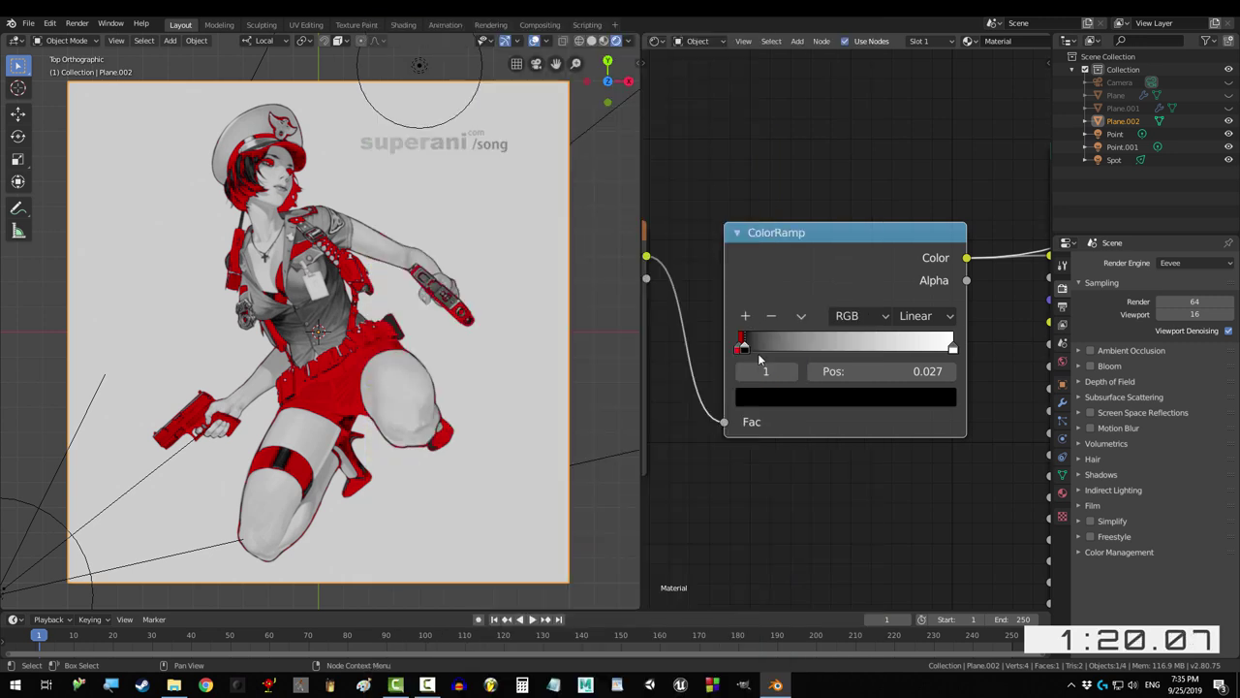
click(741, 346)
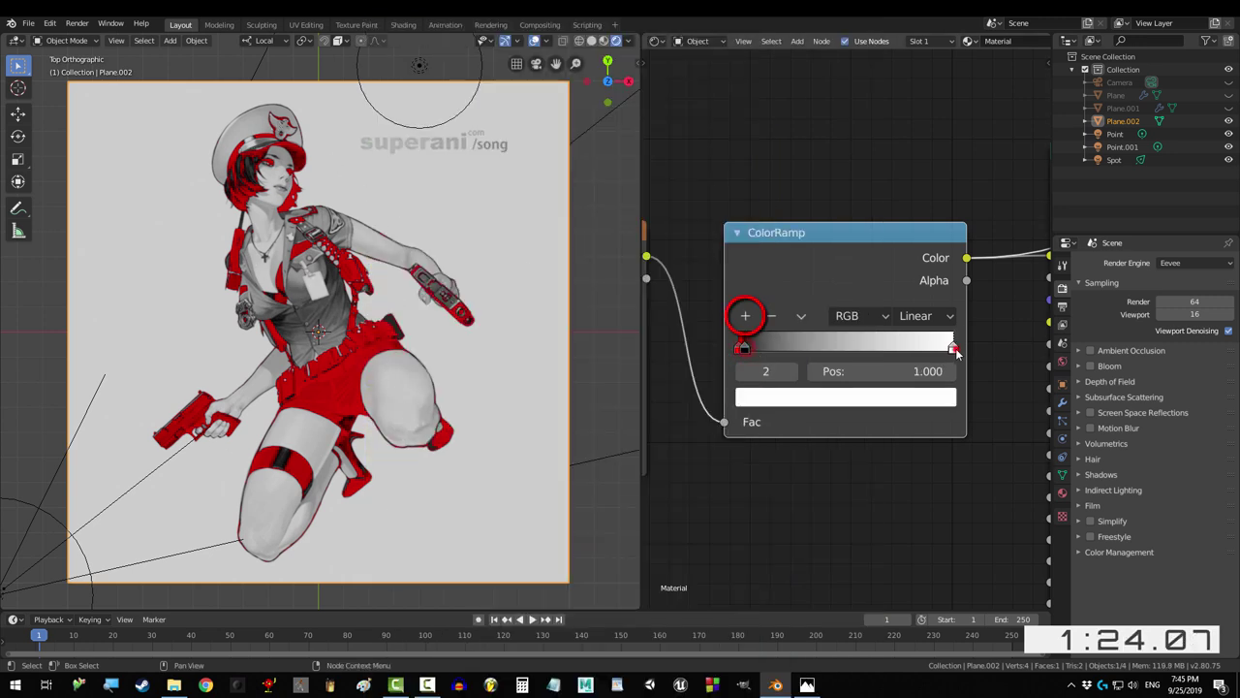
Step: Add a blue stop between the ColorRamp's black and white stops and place it at position 0.277
click(745, 316)
click(845, 396)
click(876, 127)
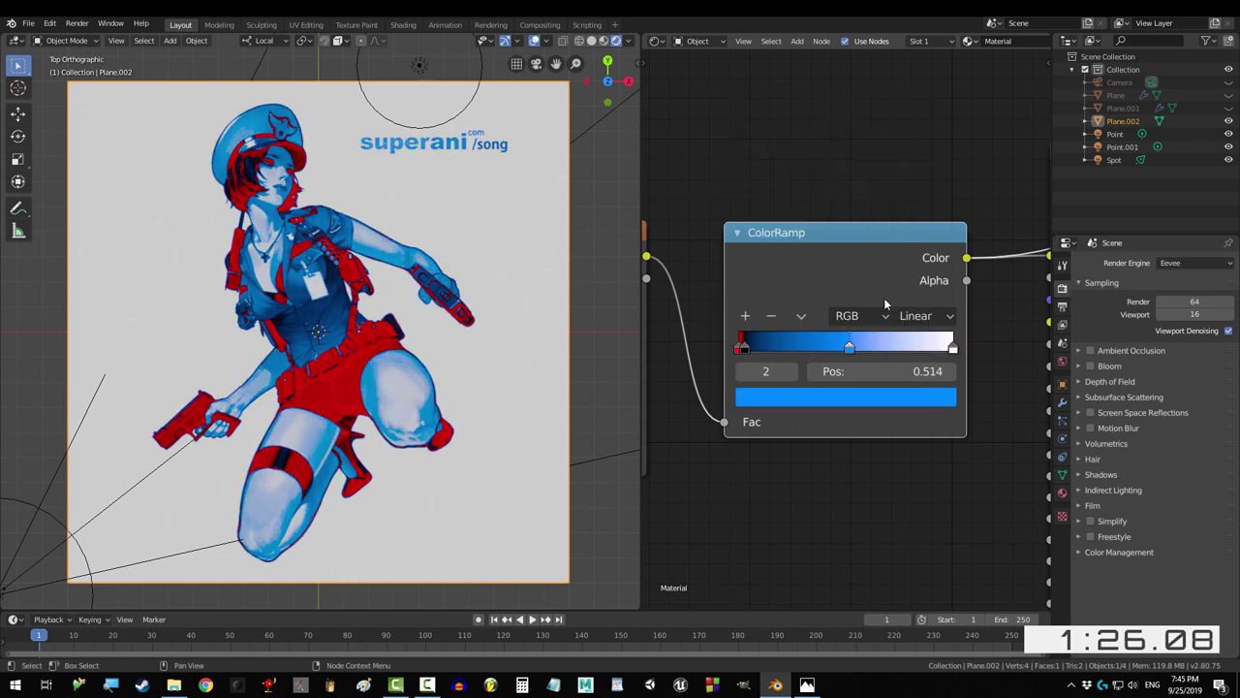
drag(848, 345, 799, 350)
Step: Examine the red-to-black, black-to-blue and blue-to-white ranges of the ramp by selecting their stops in turn
click(741, 347)
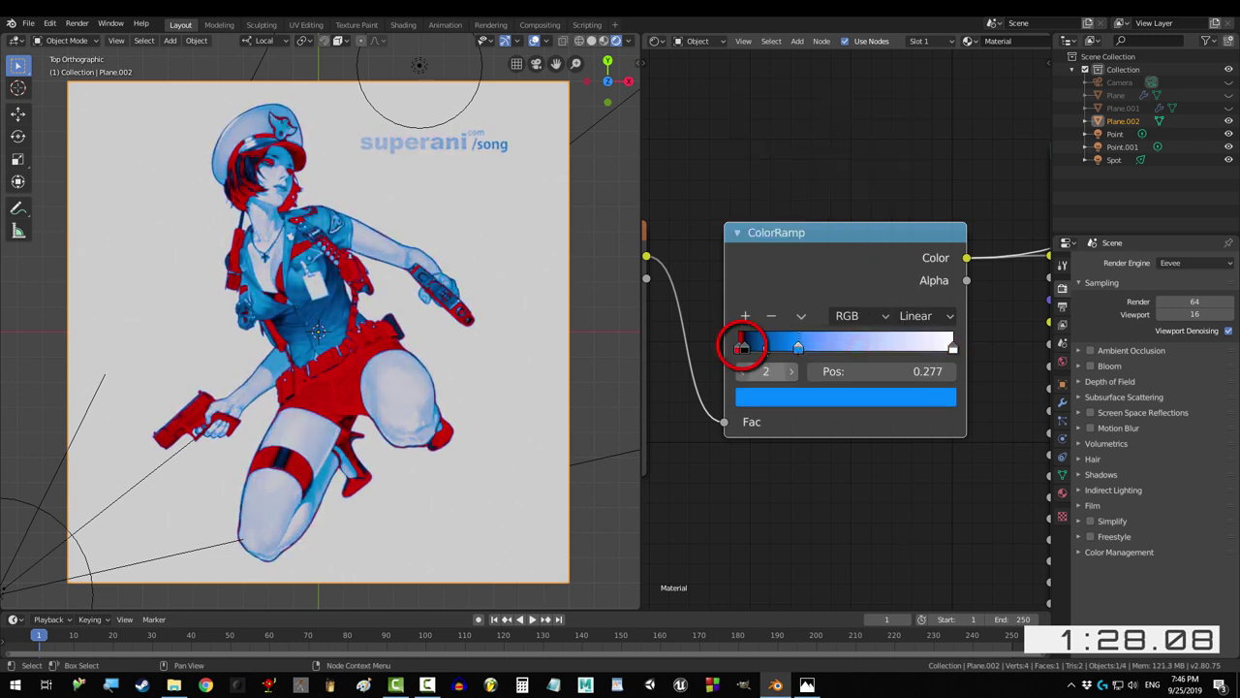
click(744, 349)
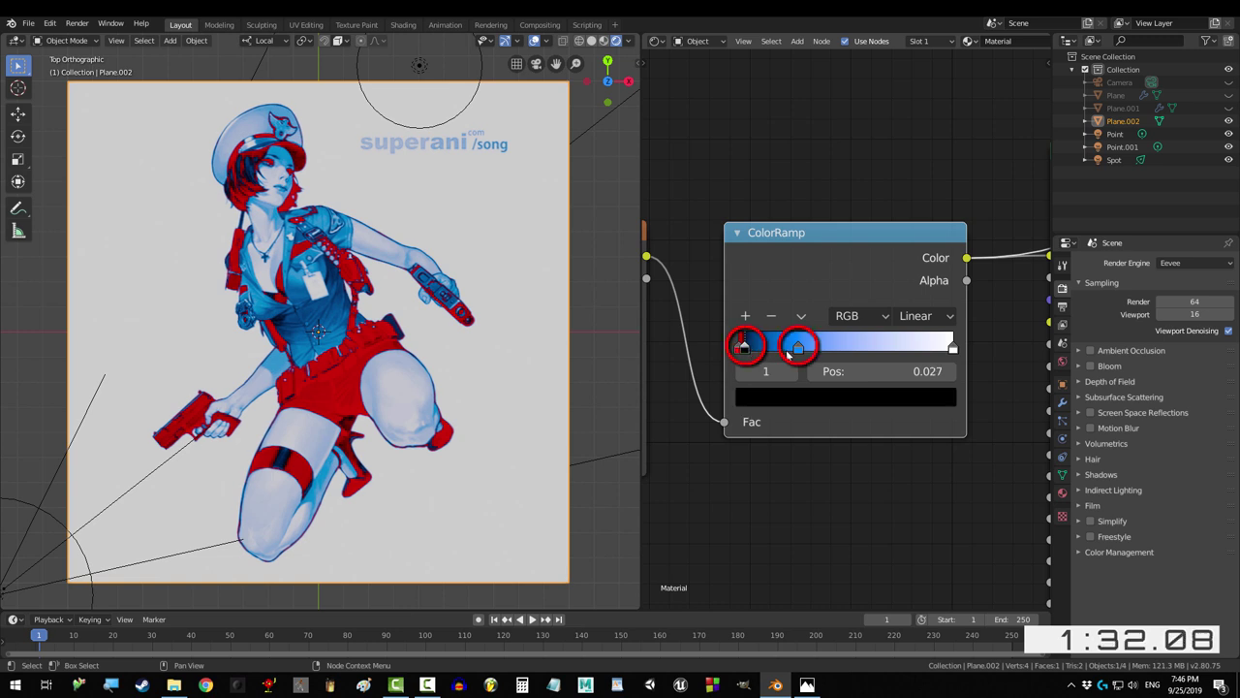
click(797, 347)
click(742, 347)
click(797, 349)
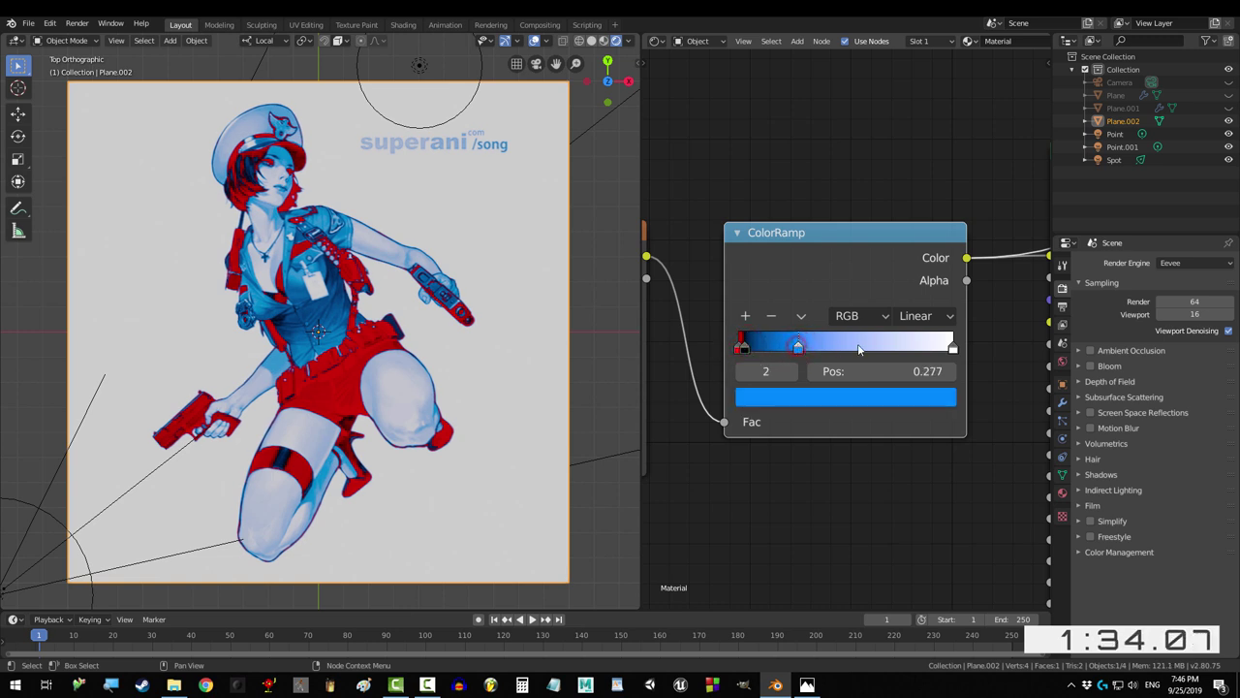
click(955, 348)
click(797, 346)
click(954, 349)
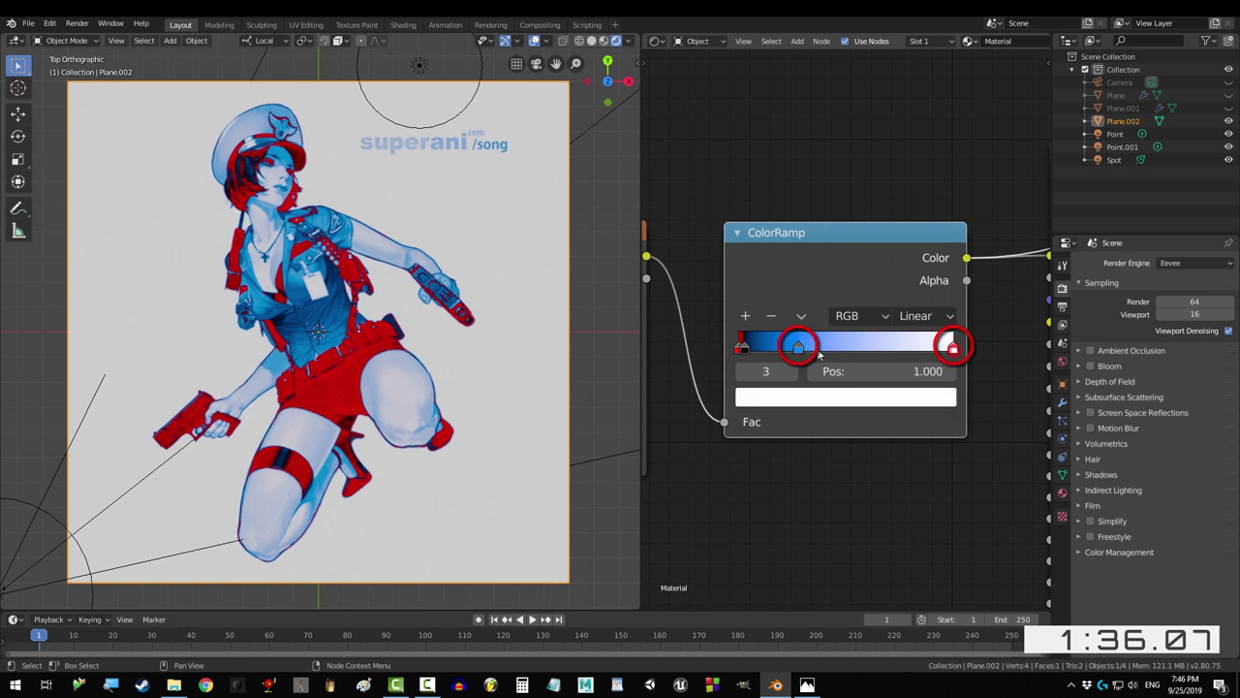
click(800, 349)
click(954, 349)
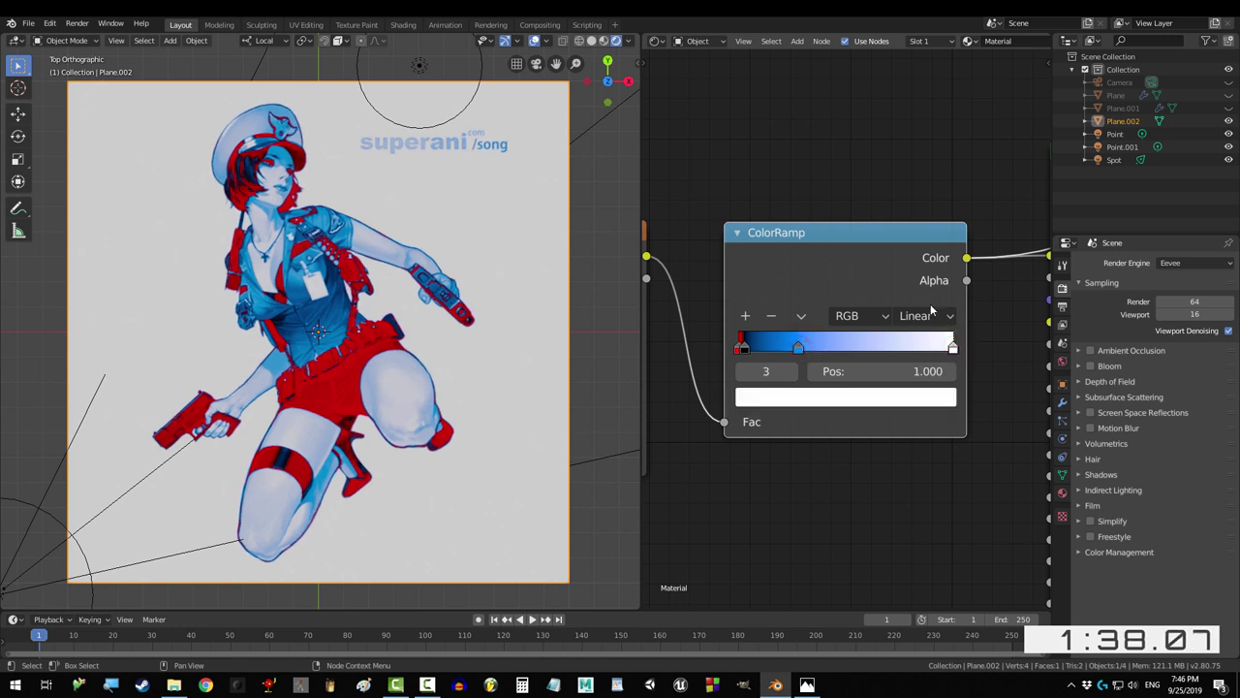
Step: Move the ColorRamp's white stop close to the blue stop, at position 0.341
click(953, 347)
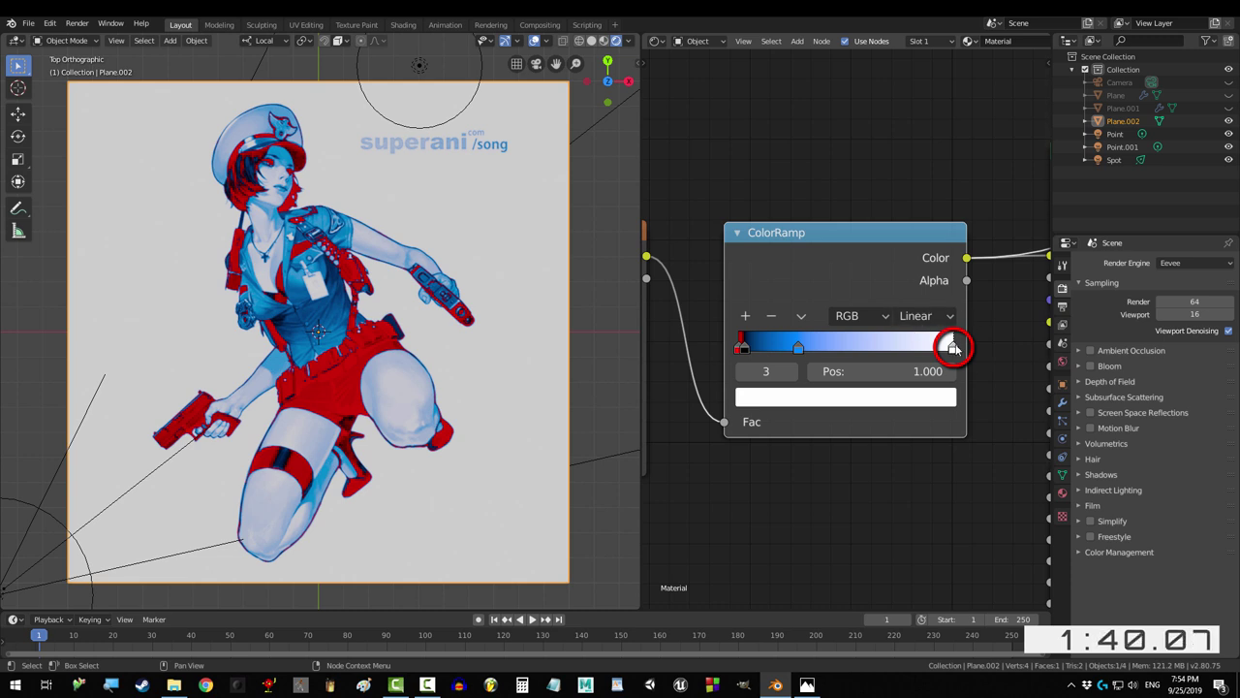
mouse_move(948, 351)
mouse_down()
mouse_move(894, 339)
mouse_move(827, 349)
mouse_move(923, 349)
mouse_move(820, 351)
mouse_move(948, 349)
mouse_move(807, 350)
mouse_move(895, 350)
mouse_move(838, 353)
mouse_move(830, 370)
mouse_move(898, 375)
mouse_move(808, 378)
mouse_move(829, 379)
mouse_move(817, 385)
mouse_up()
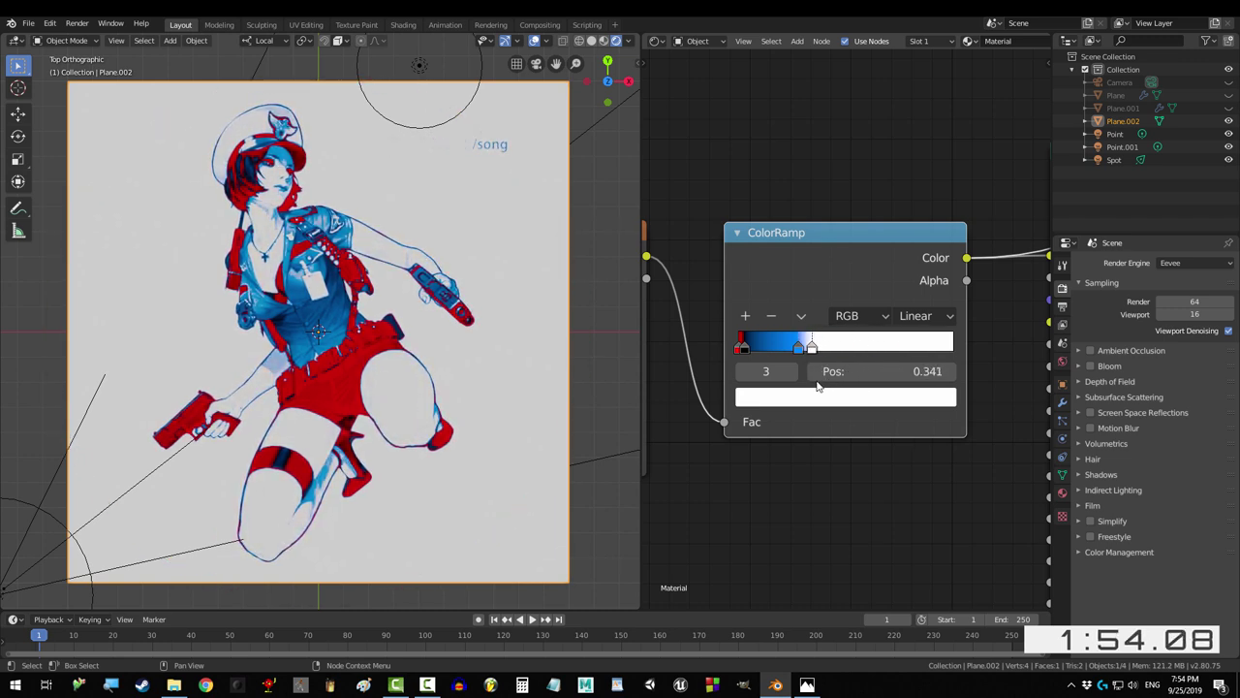
Step: Switch to Photos to inspect the original illustration, and compare it with the recoloured plane in Blender from an angled and a top view
key(alt+Tab)
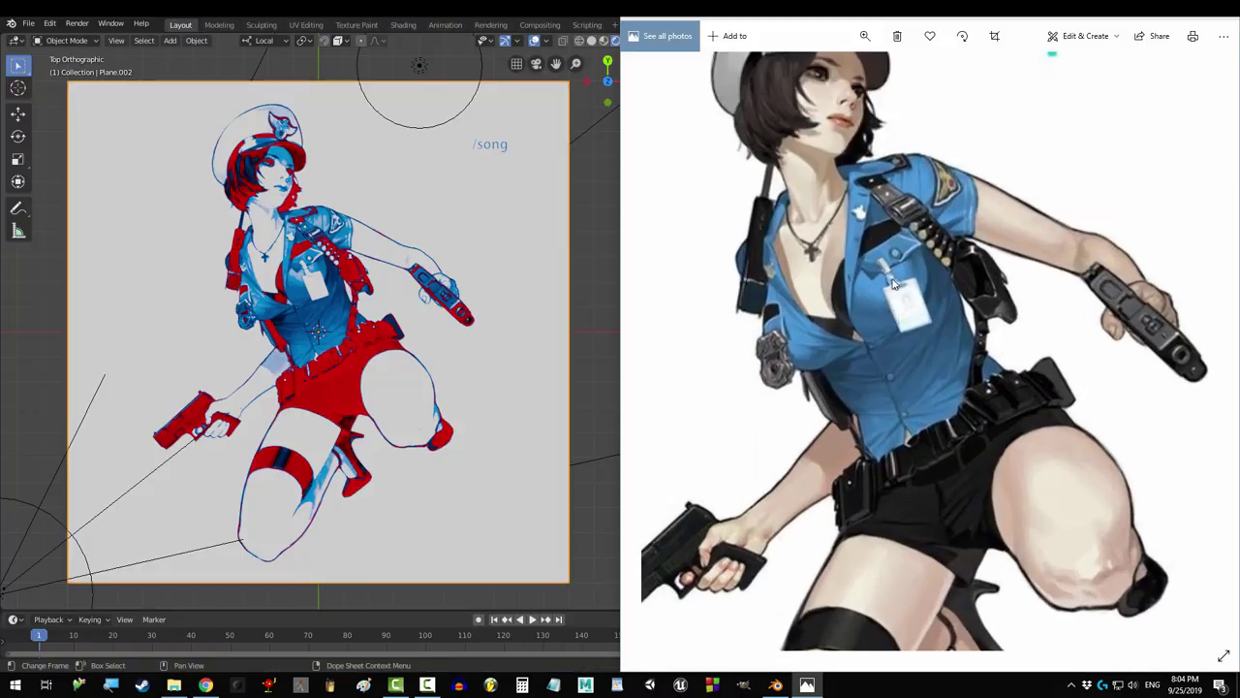
ctrl+scroll(894, 283, down, 4)
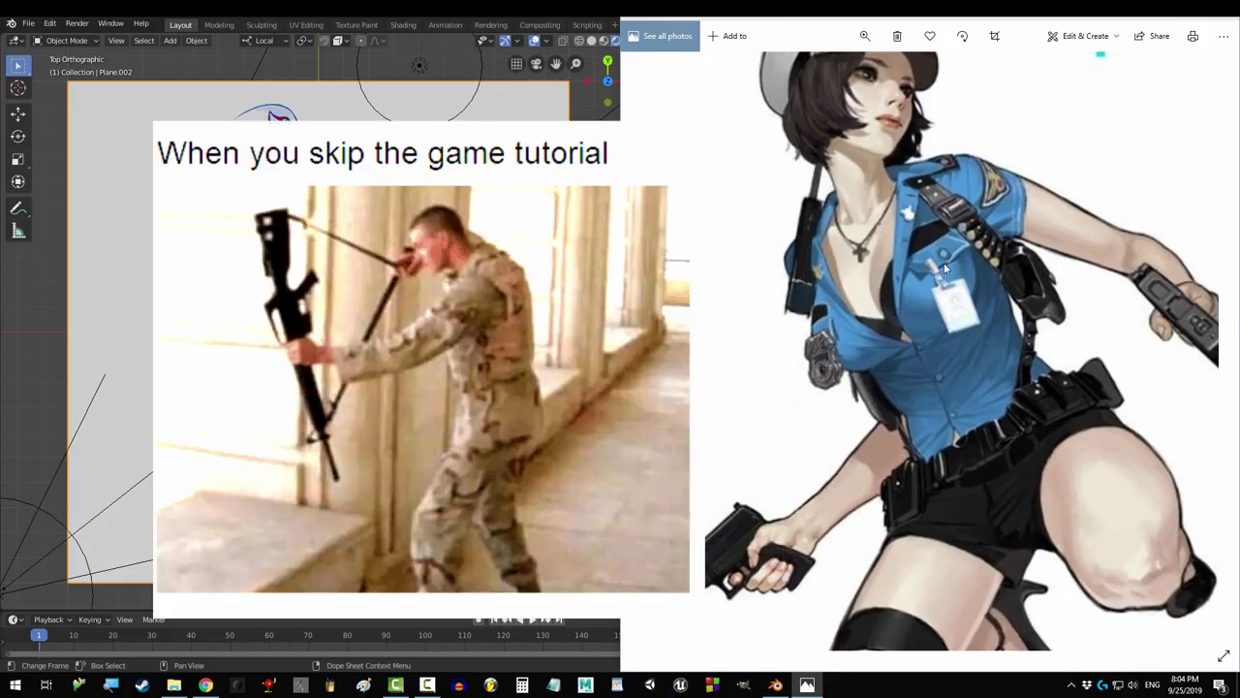
ctrl+scroll(897, 329, up, 3)
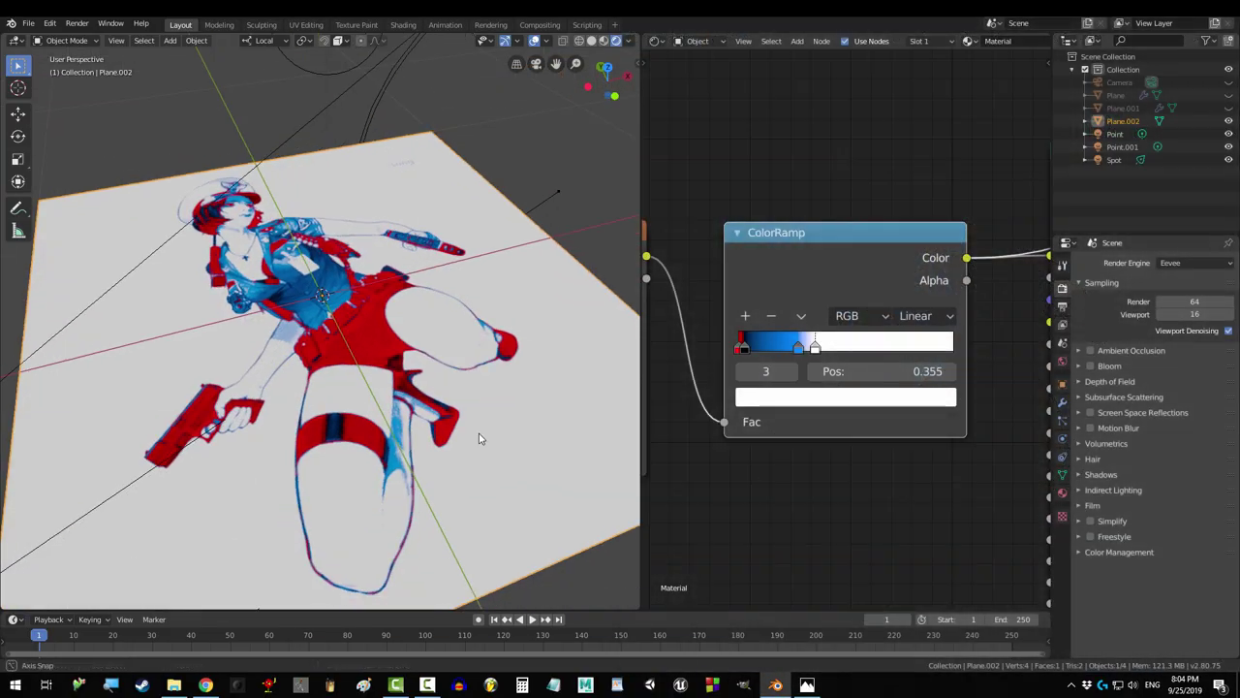
middle_drag(107, 407, 291, 446)
key(KP_7)
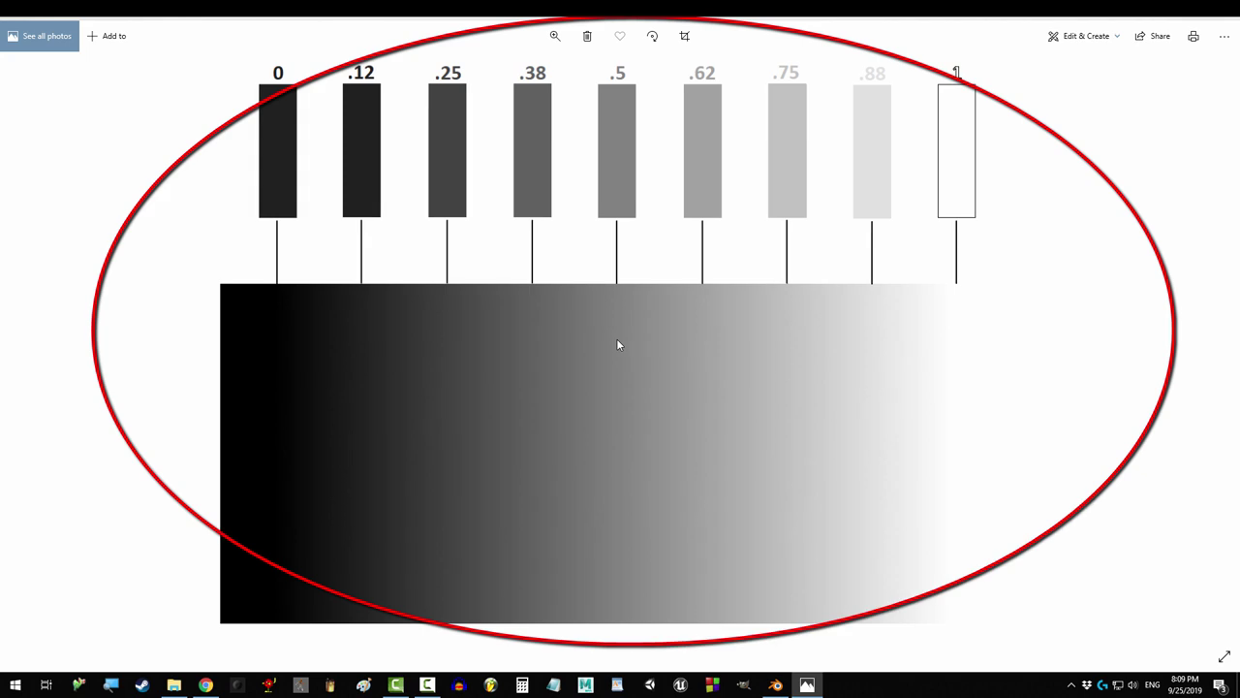
Step: Examine the grayscale reference chart in Photos, from the 0 bar through to the 1 bar and the gradient beneath
ctrl+scroll(429, 257, up, 3)
drag(326, 269, 528, 402)
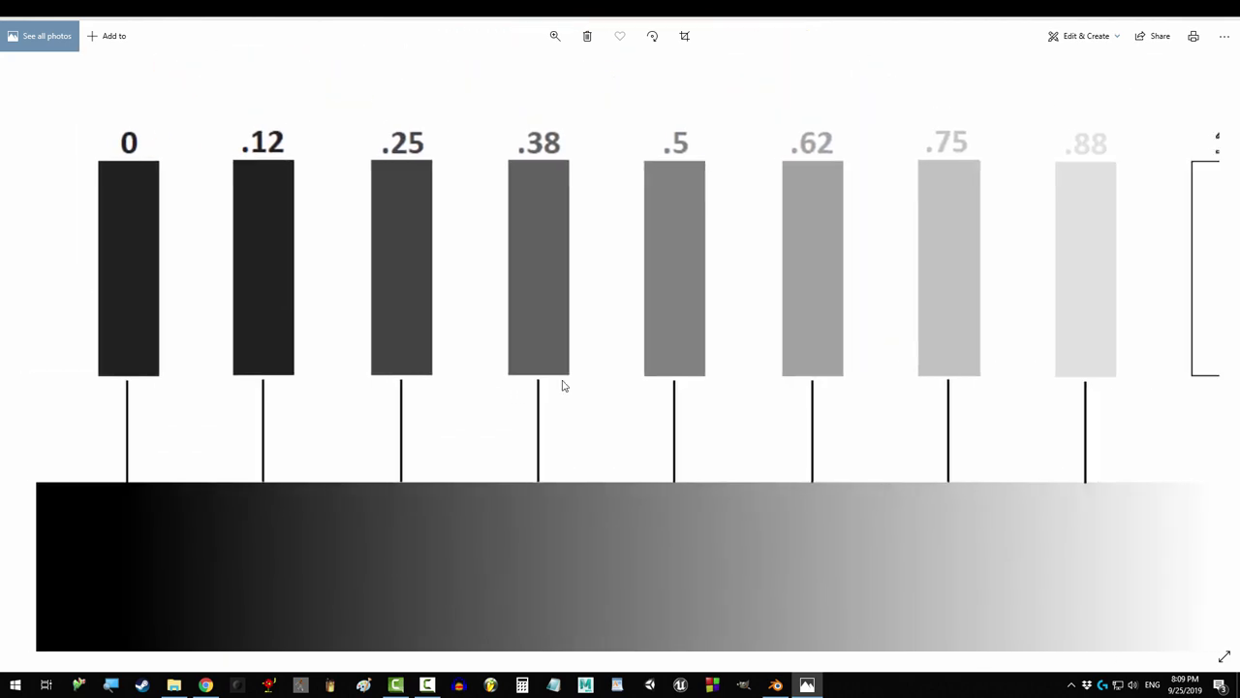
drag(1004, 387, 745, 378)
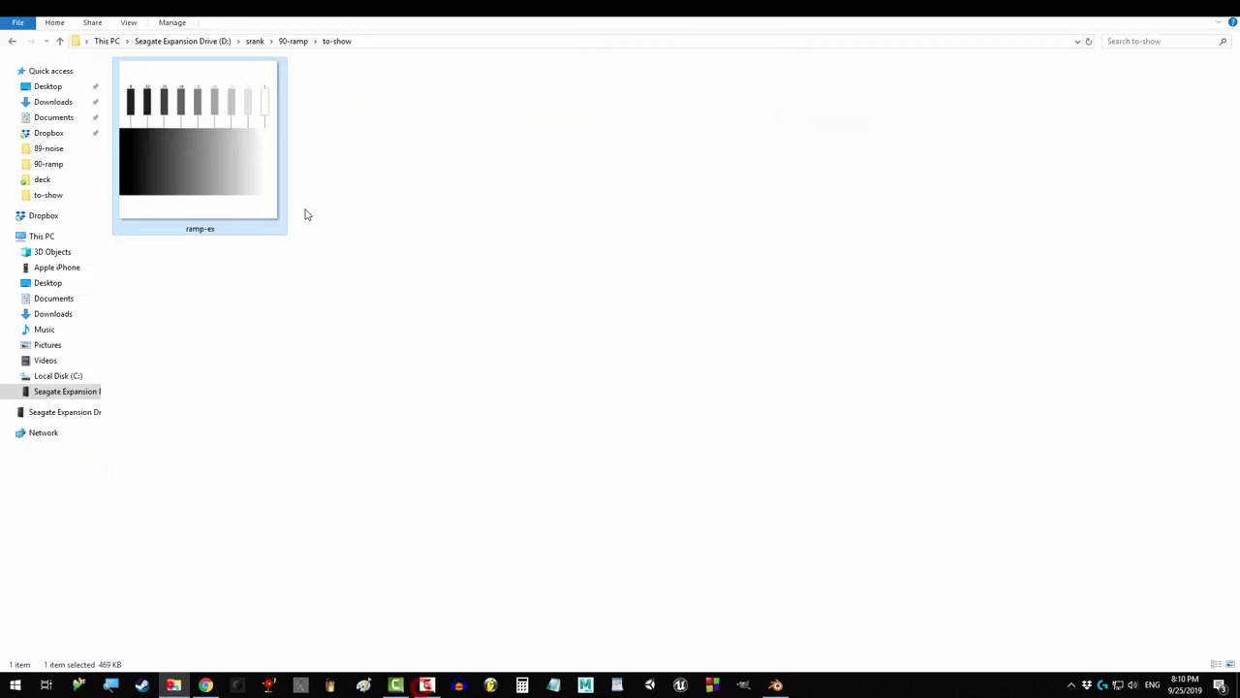
Step: Bring the ramp-ex image into Blender's node editor as a texture and connect its colour to the Principled BSDF's Base Color
drag(213, 149, 649, 254)
drag(780, 272, 972, 254)
Step: Insert a ColorRamp node between the ramp-ex texture and the Principled BSDF, and preview its output unlit on the plane
key(shift+a)
click(821, 250)
text(col)
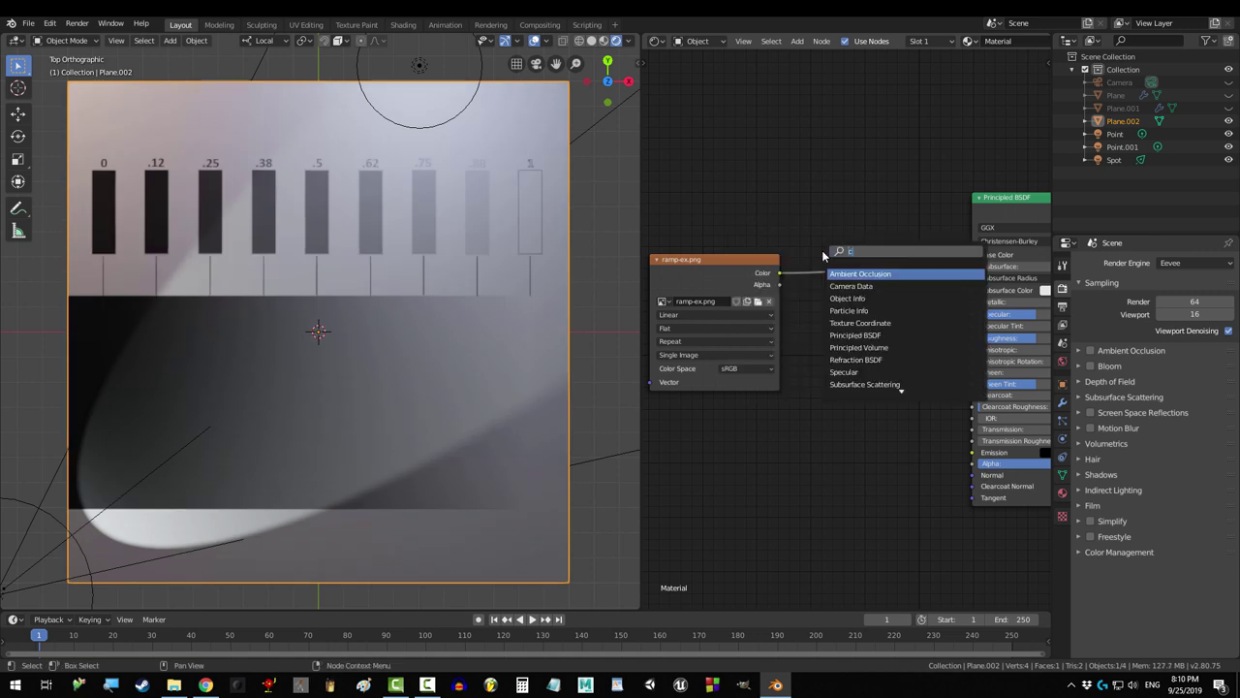
key(Return)
click(813, 235)
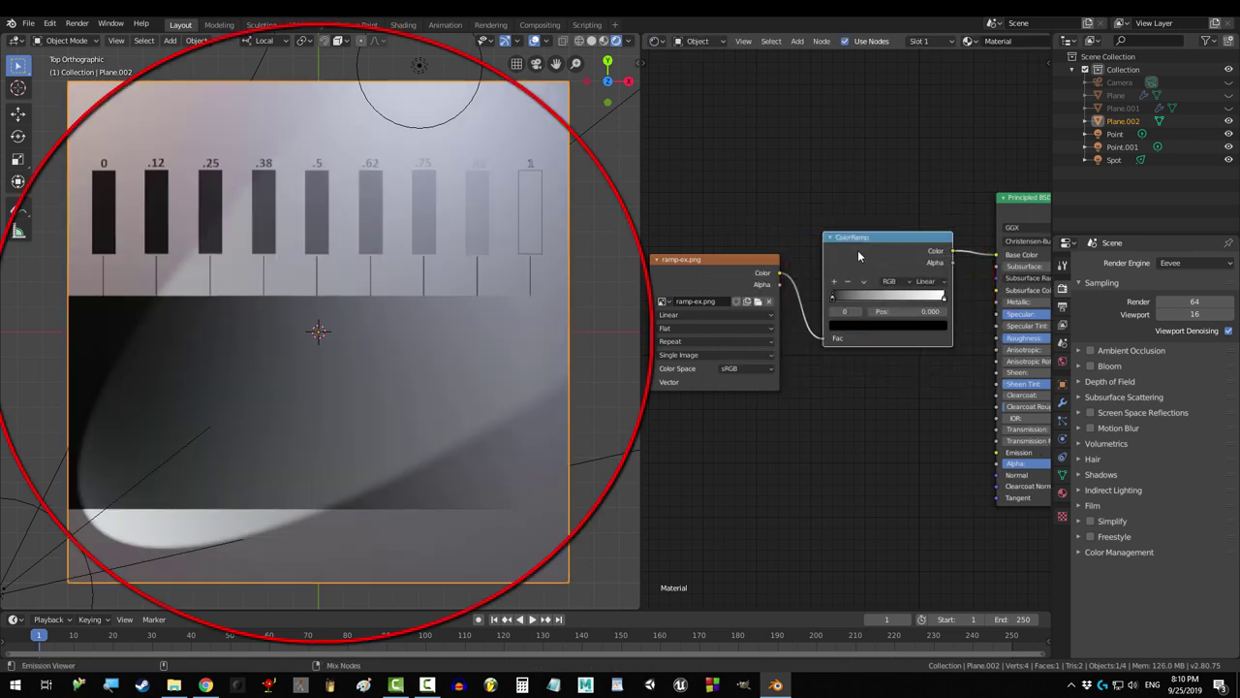
ctrl+shift+click(865, 258)
scroll(868, 366, up, 5)
middle_drag(916, 406, 874, 486)
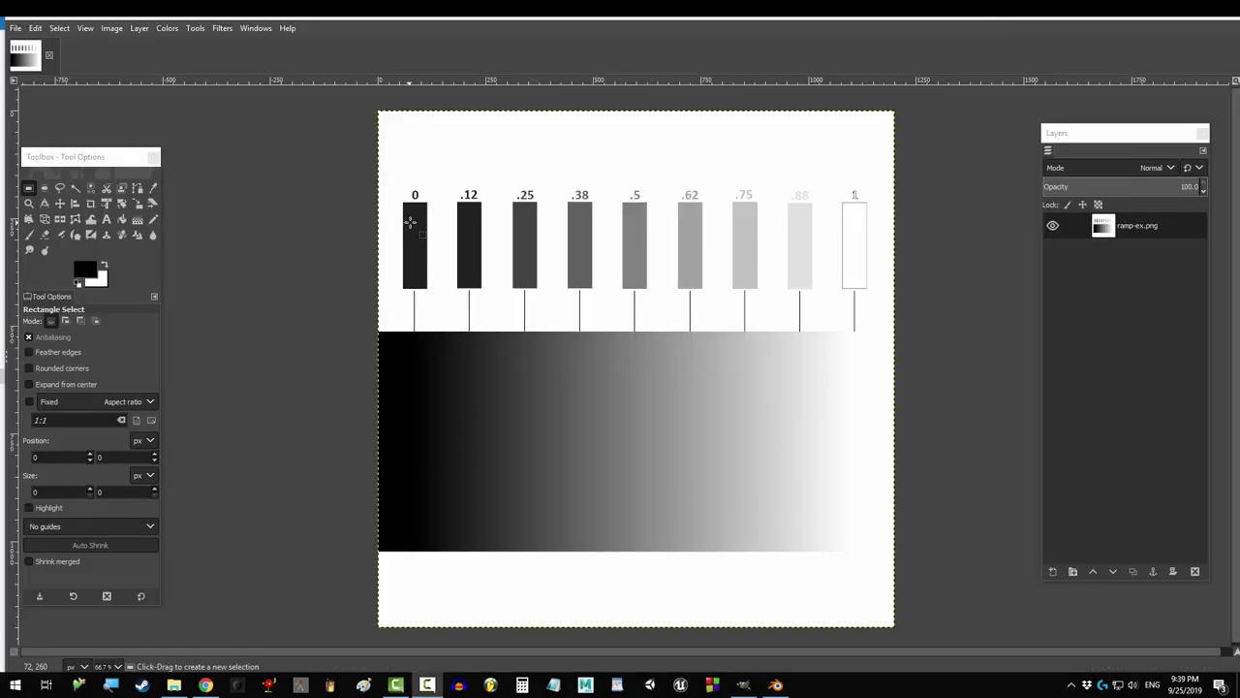
Step: Examine the numbered gray bars of ramp-ex.png up close in GIMP, going from the darkest toward the lighter ones
ctrl+scroll(470, 404, up, 5)
scroll(911, 235, right, 4)
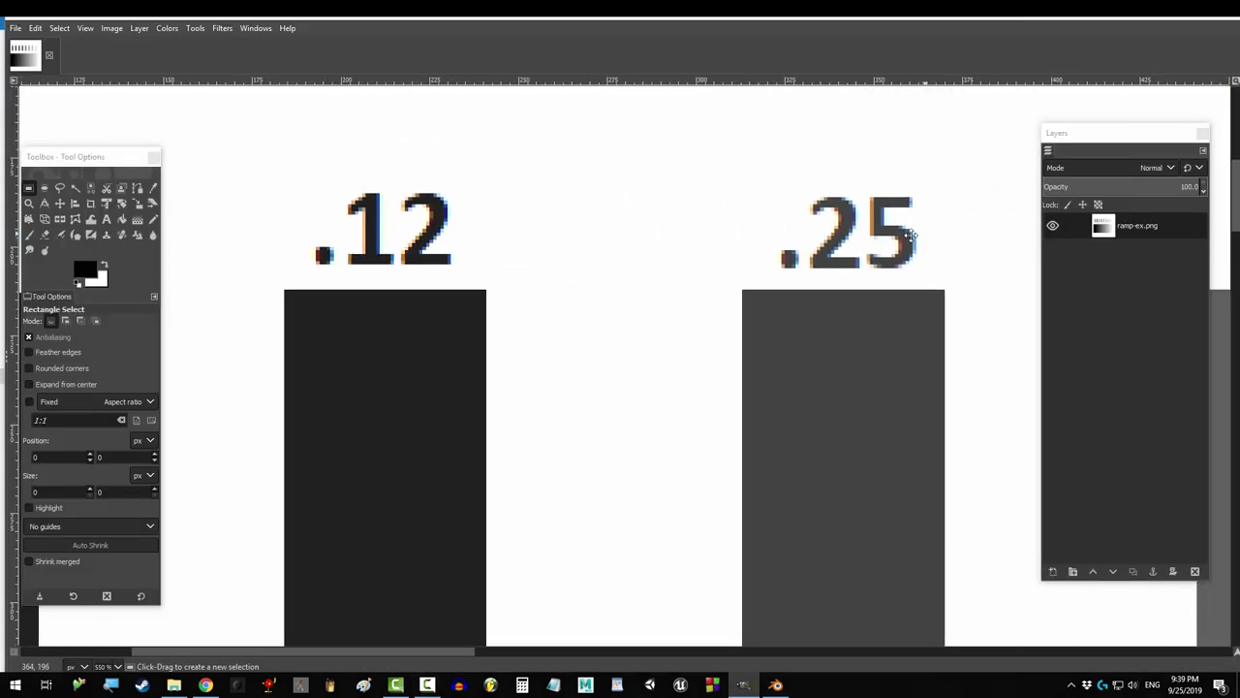
scroll(910, 236, right, 10)
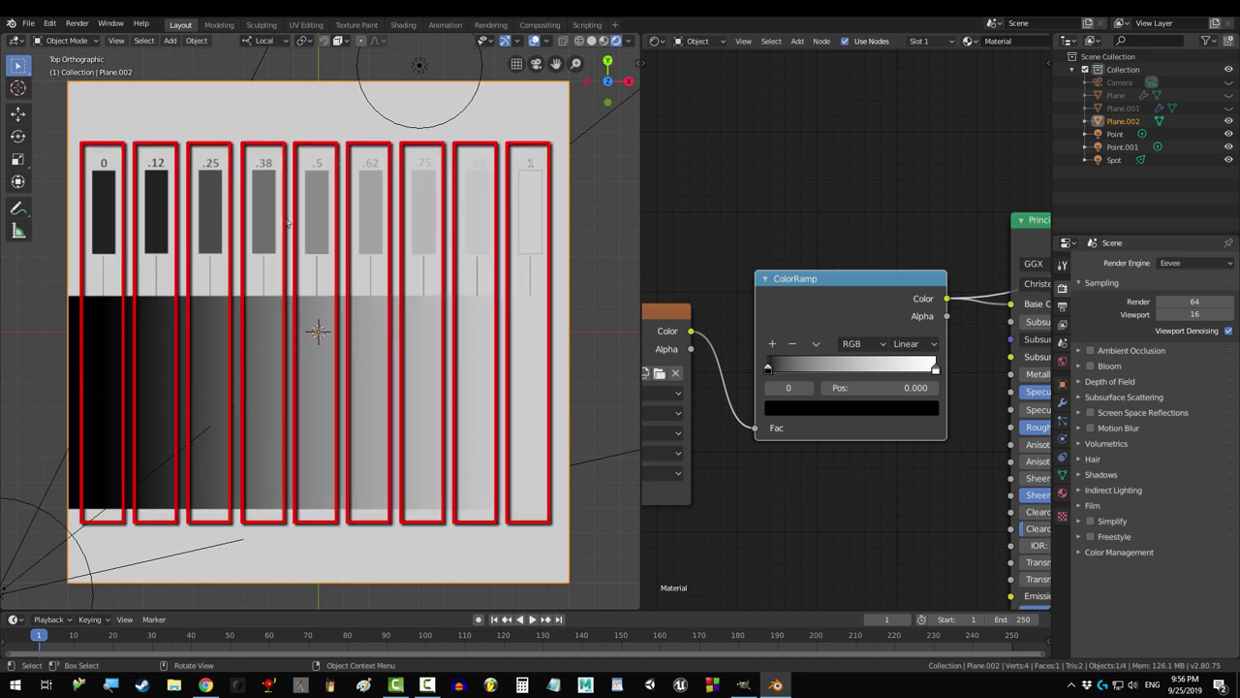
Step: Add a pure red stop between the ColorRamp's black and white stops and place it at position 0.700
click(935, 368)
click(772, 343)
click(856, 405)
drag(830, 254, 830, 299)
drag(902, 208, 902, 177)
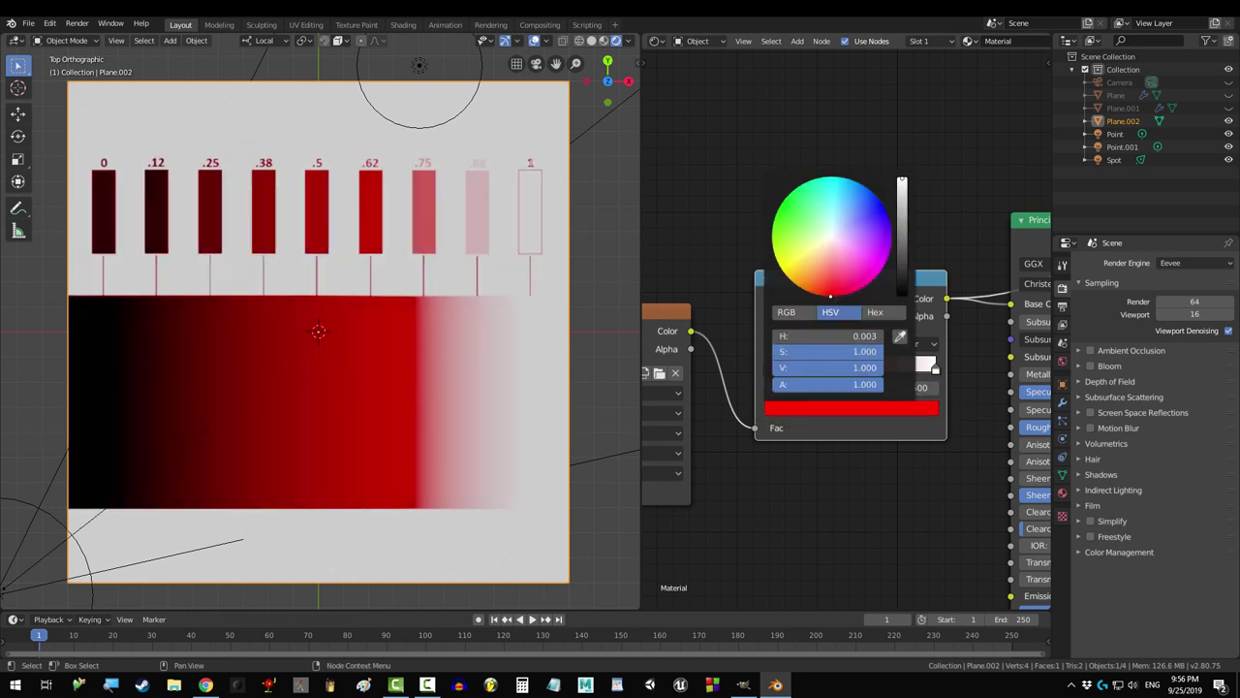
drag(853, 371, 865, 376)
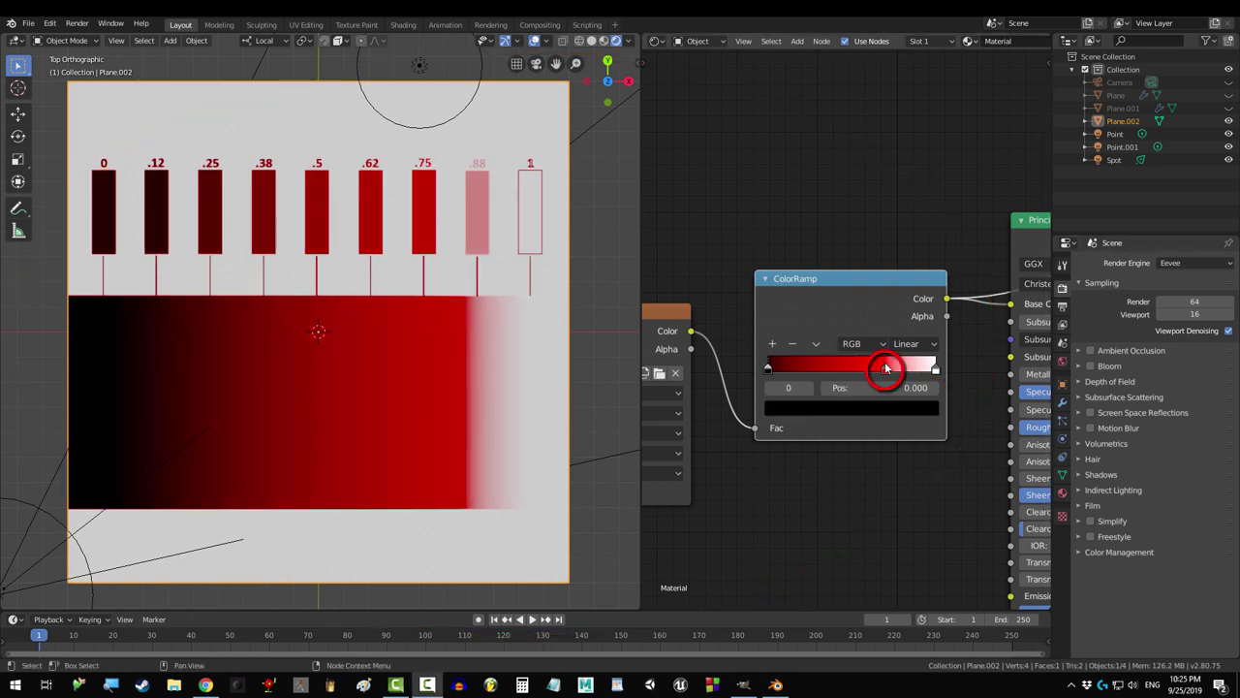
Step: Examine the black-to-red and red-to-white ranges on the chart by selecting their stops in turn
click(886, 367)
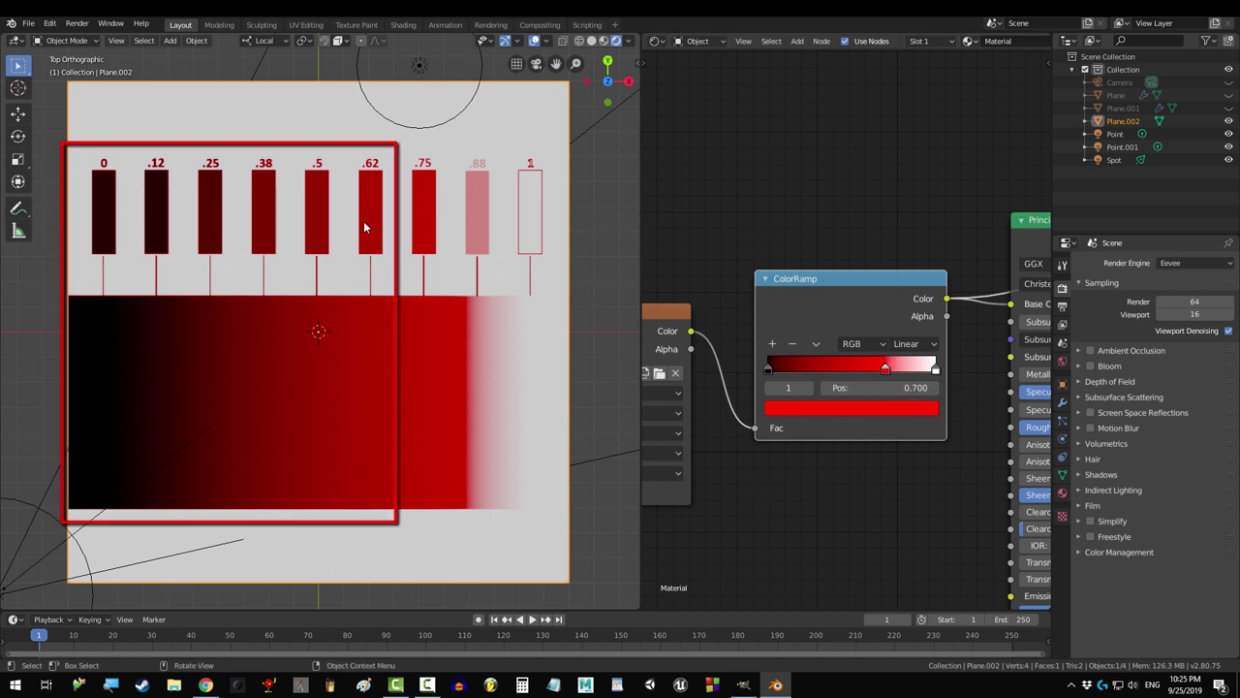
click(767, 371)
click(885, 369)
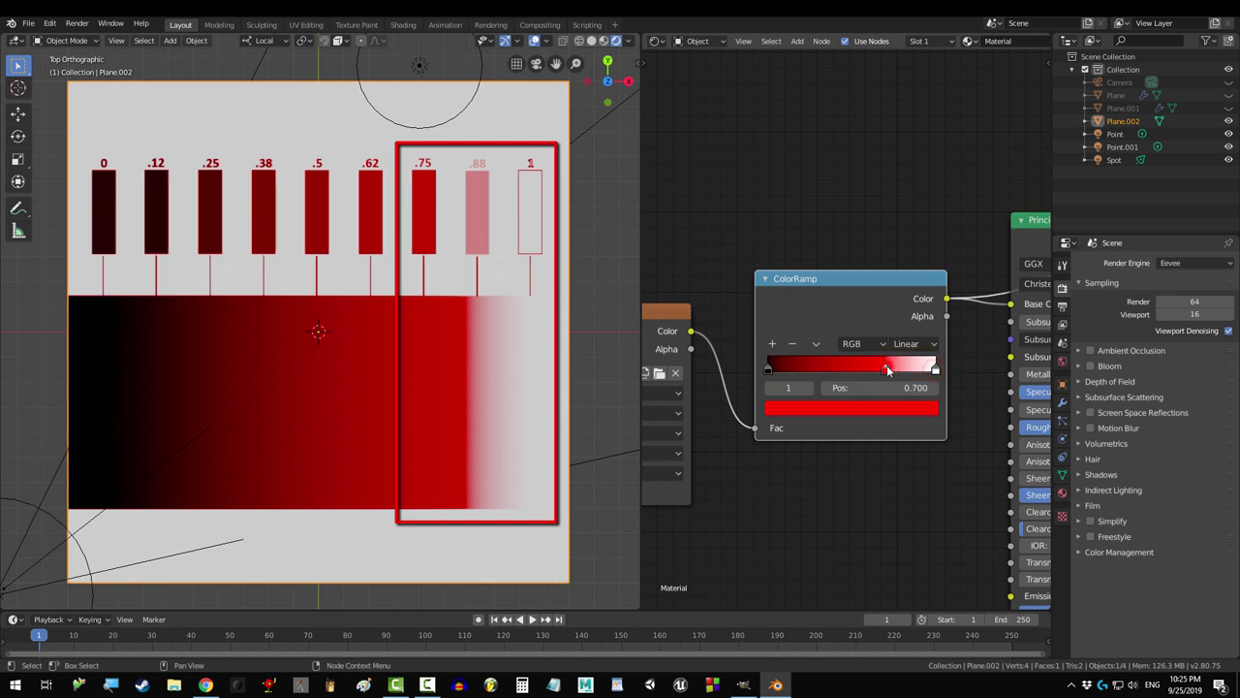
click(935, 370)
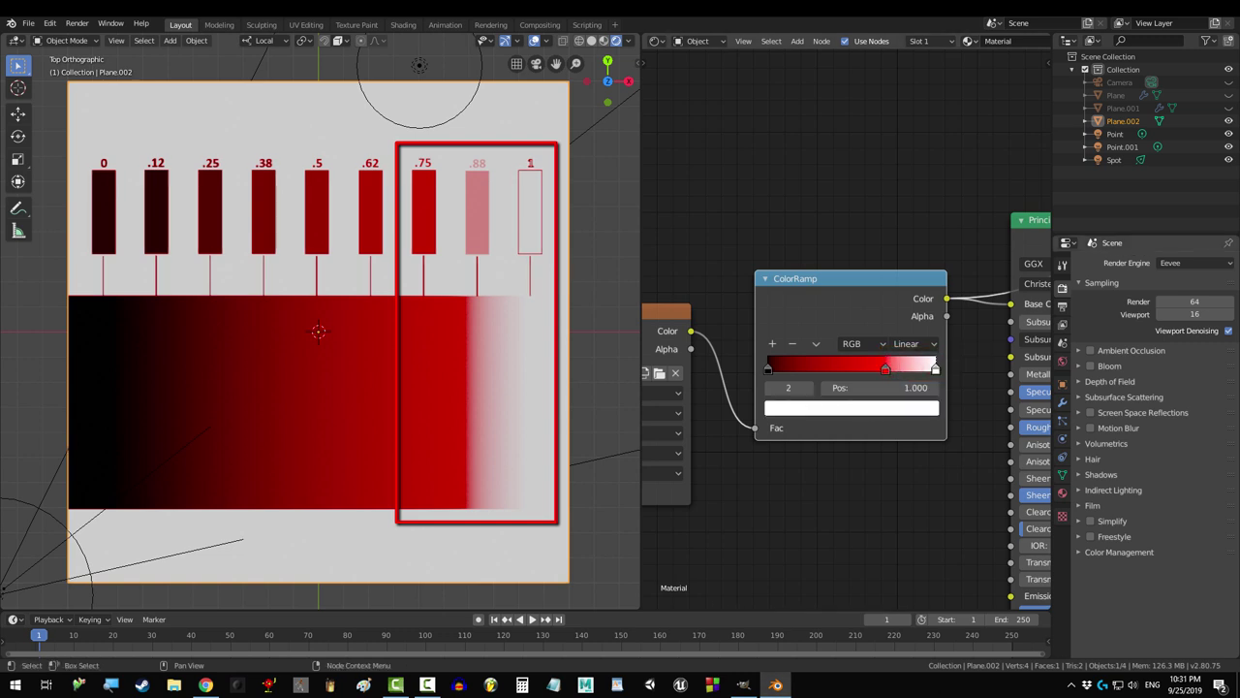
Step: Add a light blue stop between the ColorRamp's black and red stops and place it at position 0.300
click(772, 343)
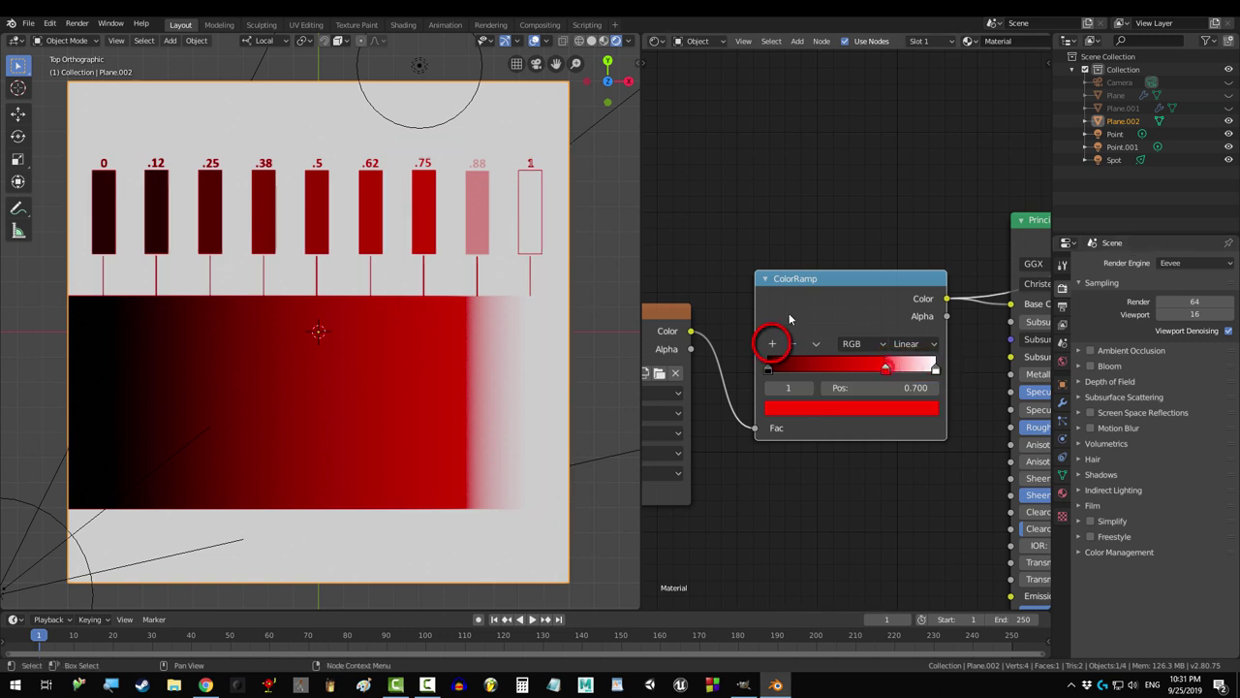
click(850, 408)
click(857, 240)
drag(832, 376, 822, 376)
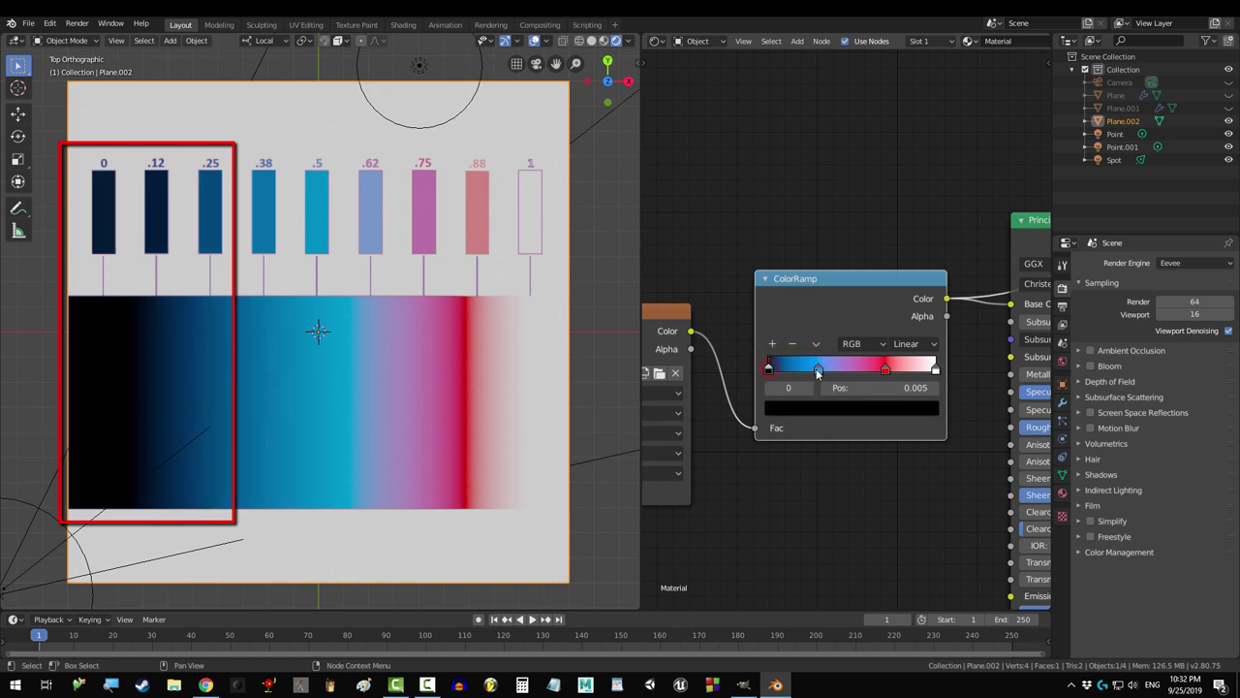
Step: Examine how the black-to-blue and blue-to-red ranges map onto the chart by selecting the blue stop
click(818, 372)
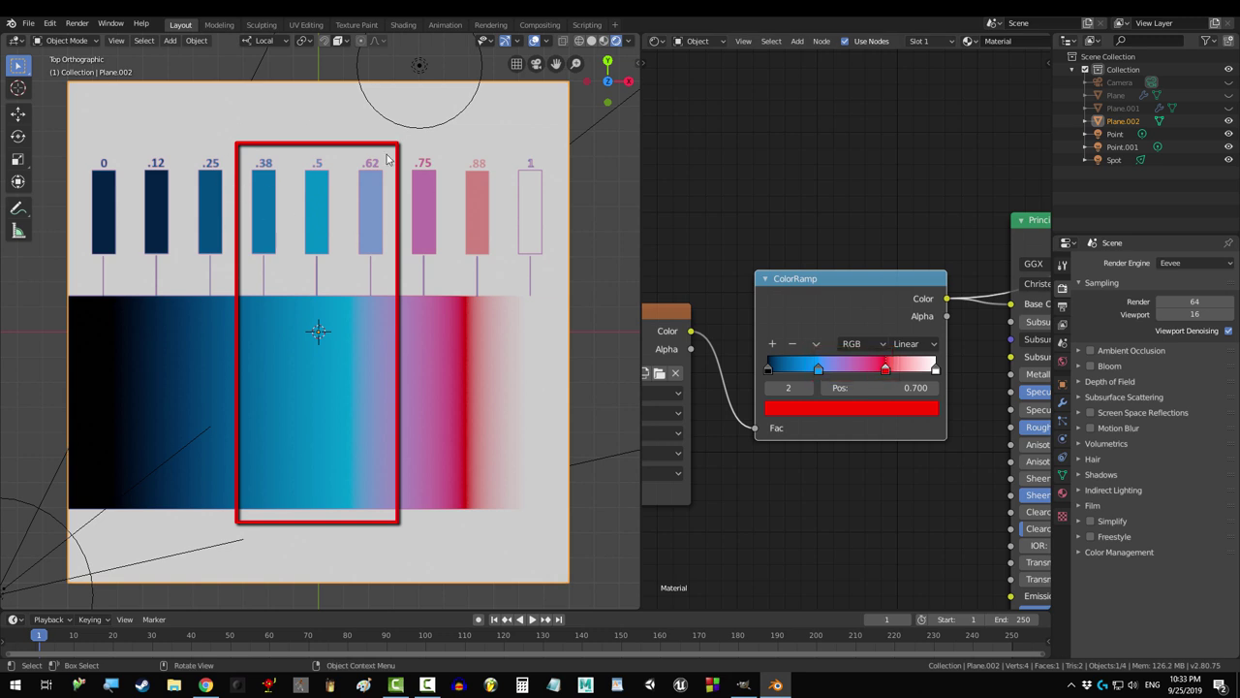
click(818, 369)
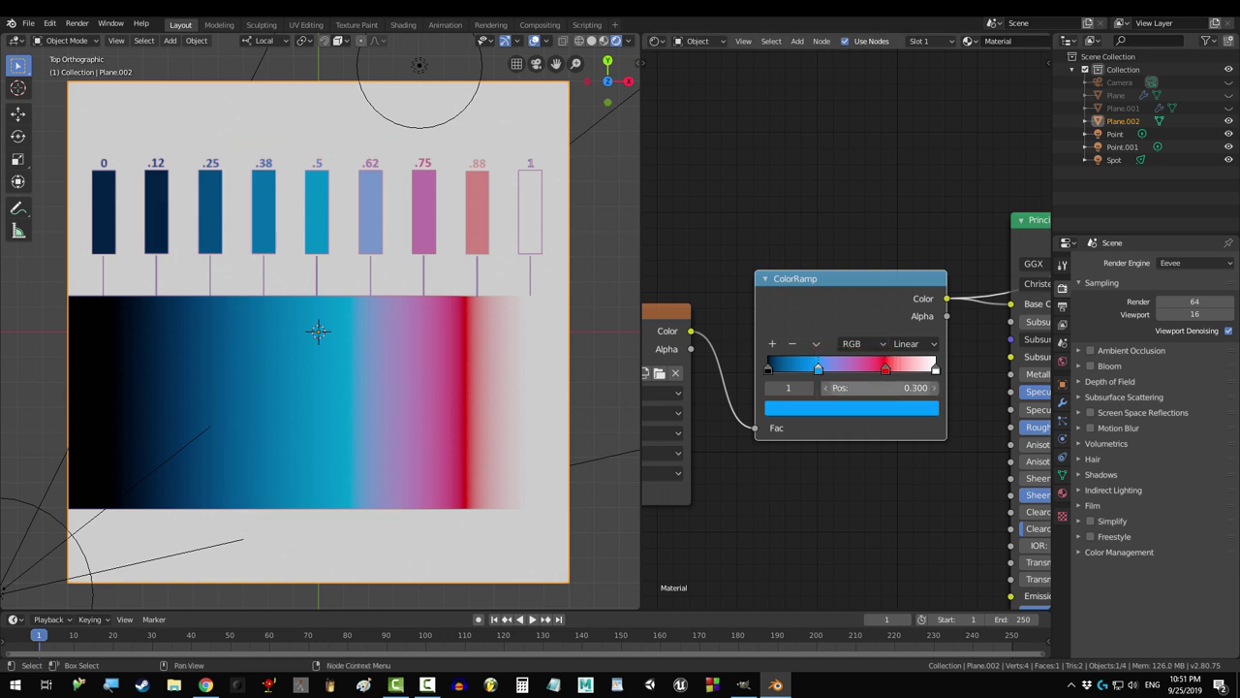
Step: Try moving the blue stop to the ramp's black end and the white stop toward the dark range, and undo the last move
drag(820, 376, 762, 400)
drag(935, 371, 820, 366)
key(ctrl+z)
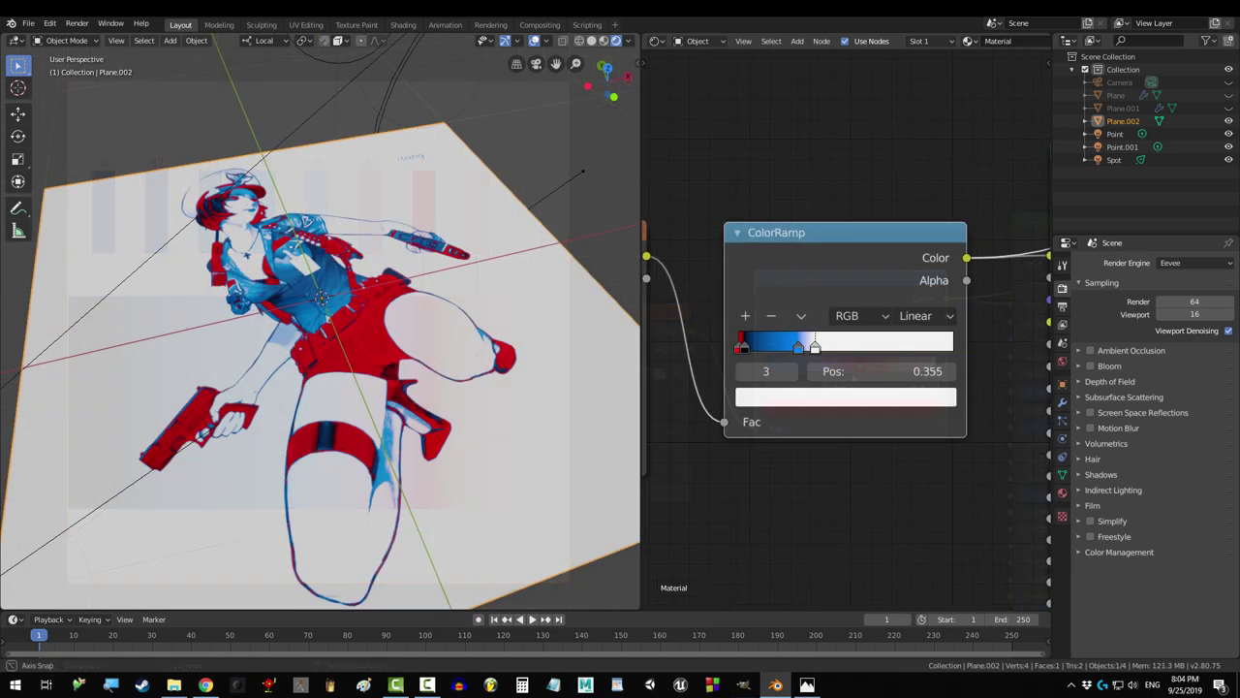
middle_drag(320, 330, 1006, 402)
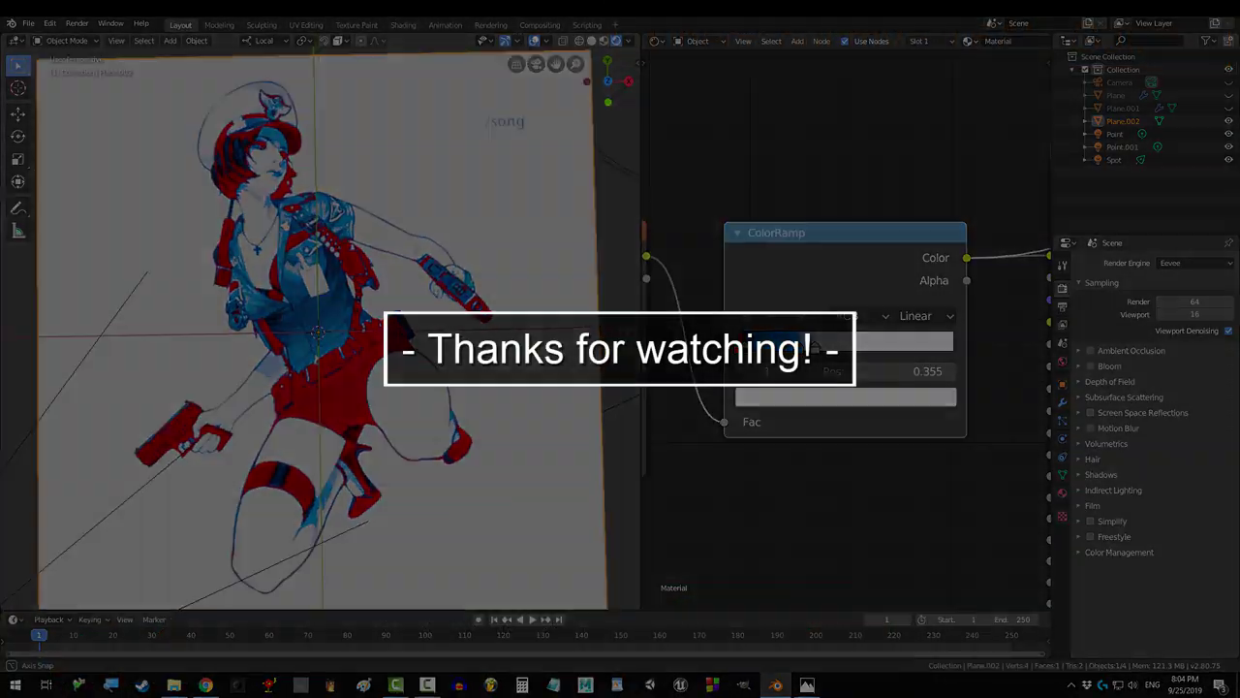